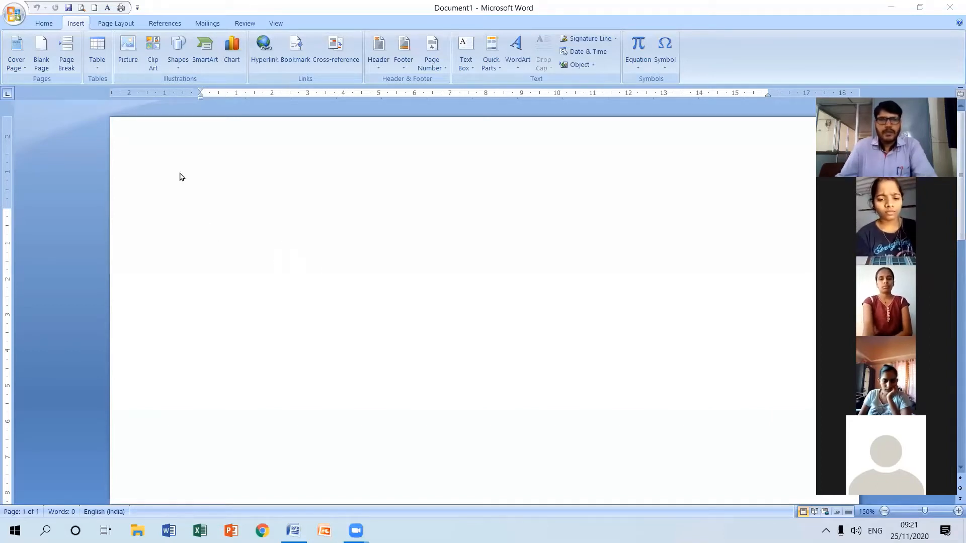
Launch the ZoomIt screen magnifier from its desktop shortcut and return to the blank document
click(75, 24)
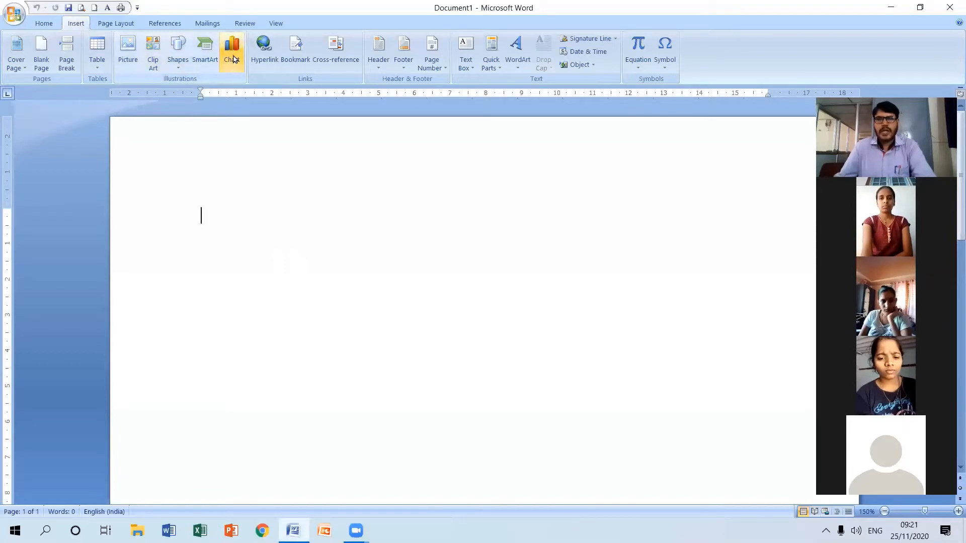
key(super+d)
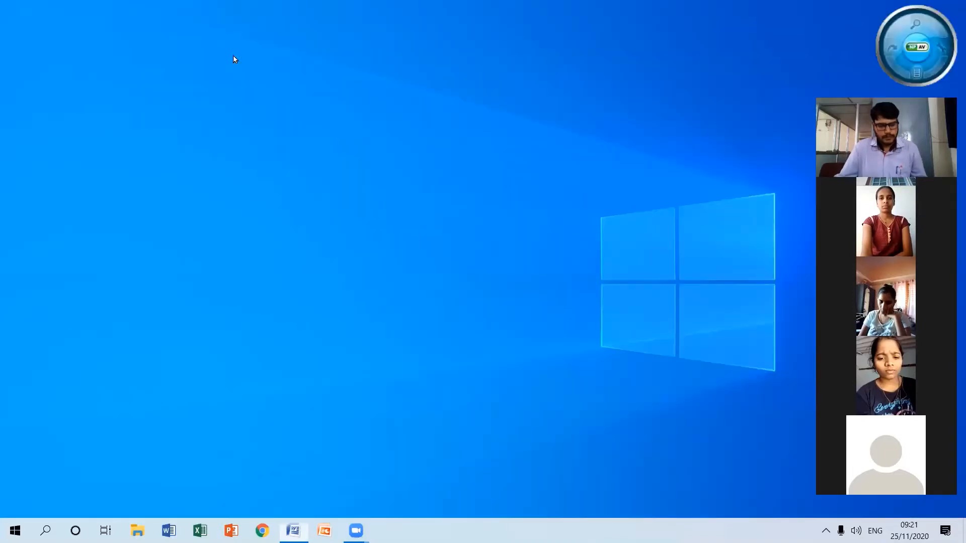
double_click(131, 469)
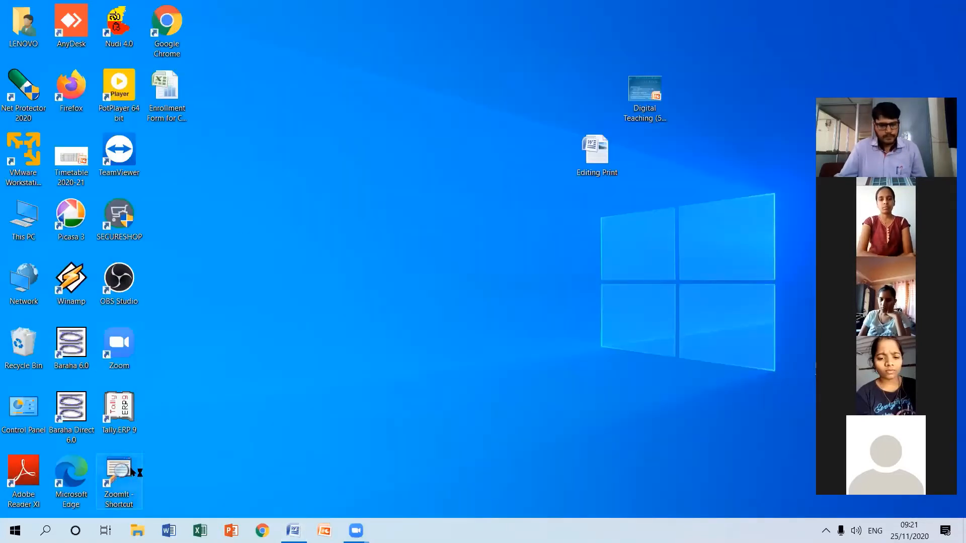
key(super+d)
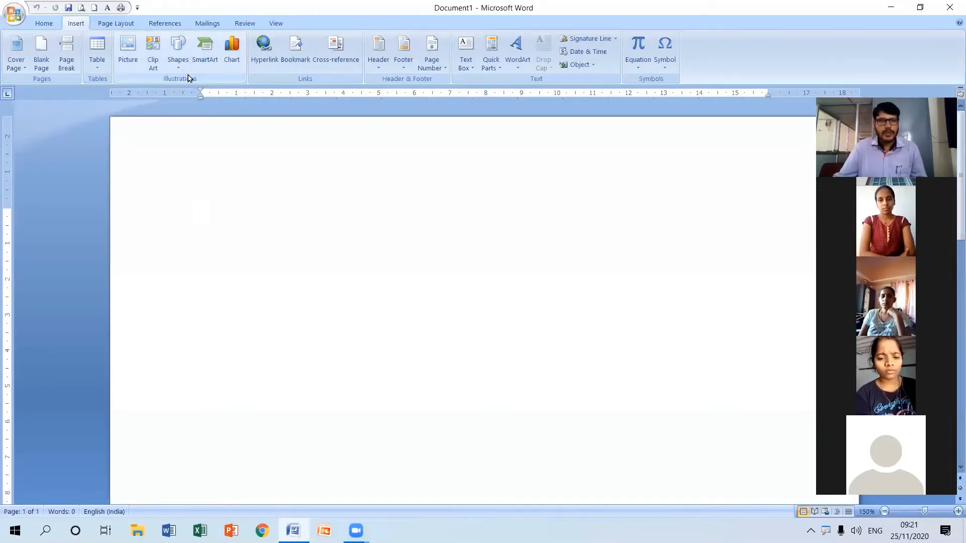
Magnify the Illustrations commands and mark up the Picture and Chart commands with the red pen
key(ctrl+1)
scroll(151, 16, up, 1)
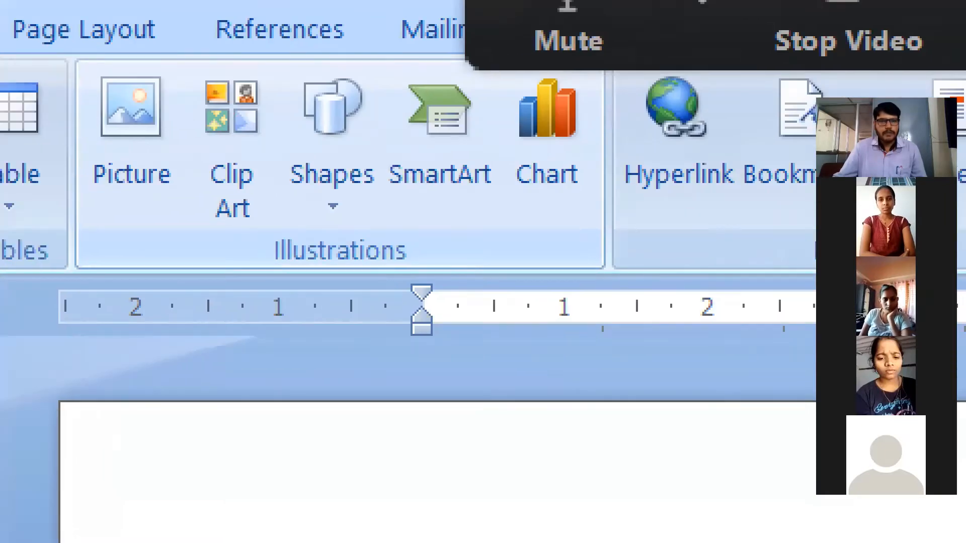
click(126, 109)
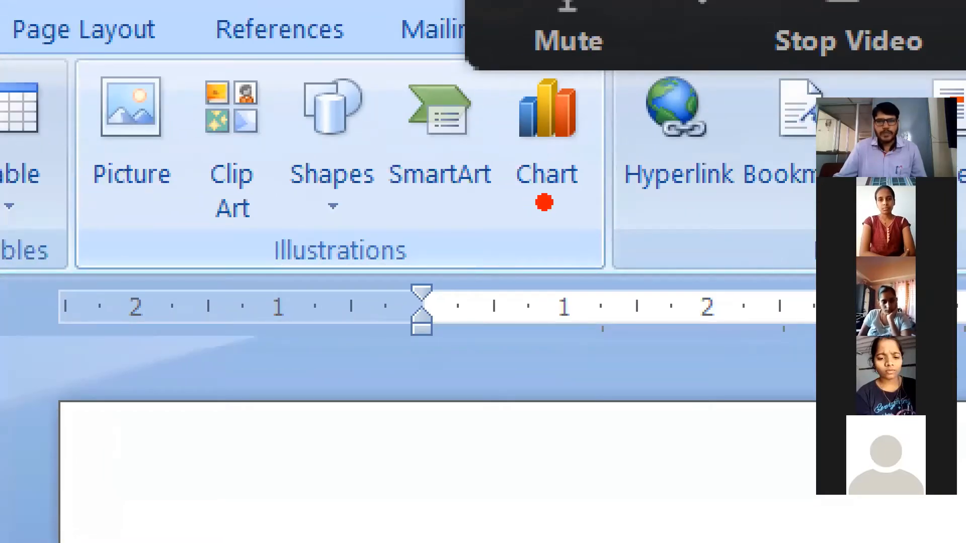
drag(544, 202, 499, 461)
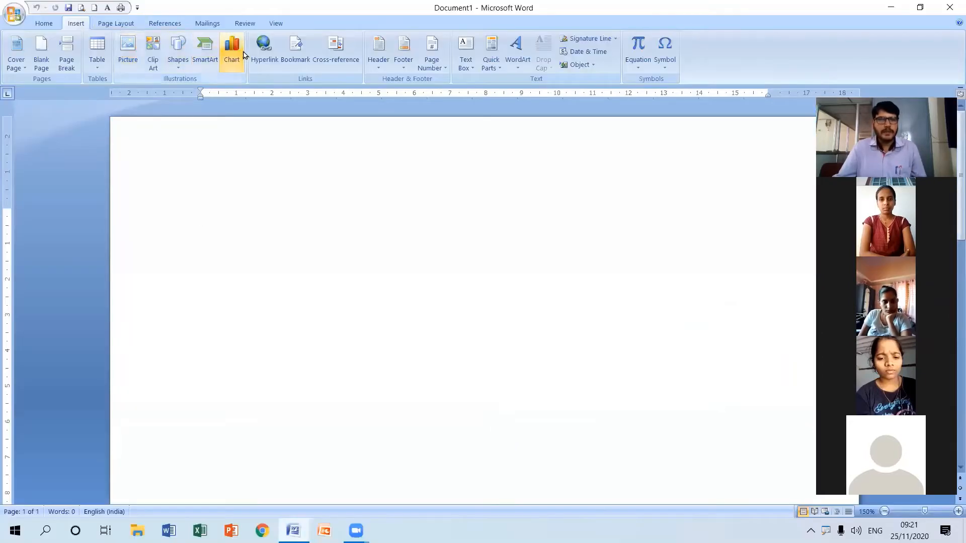
Open the Insert Chart dialog, frame its magnified list of chart categories in red and label it "types of charts"
click(243, 54)
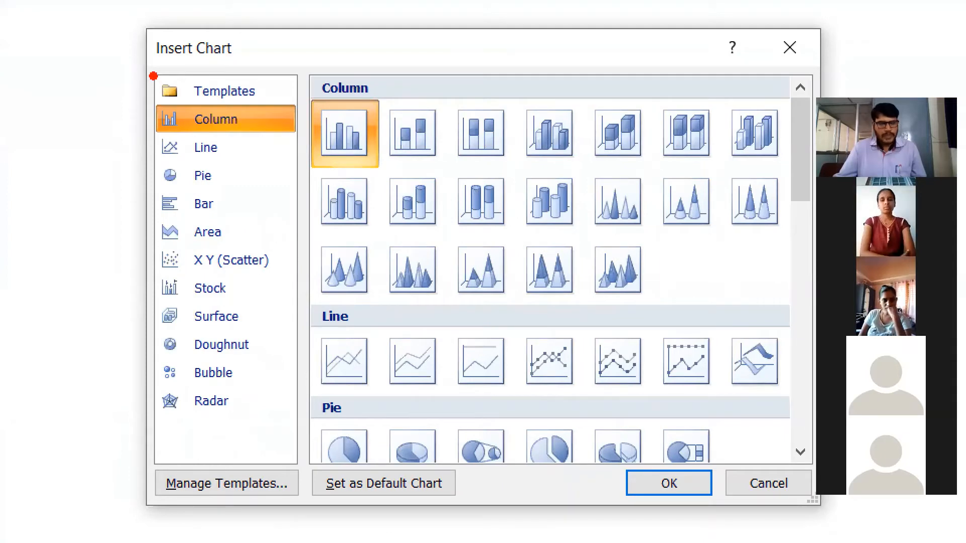
drag(154, 76, 299, 464)
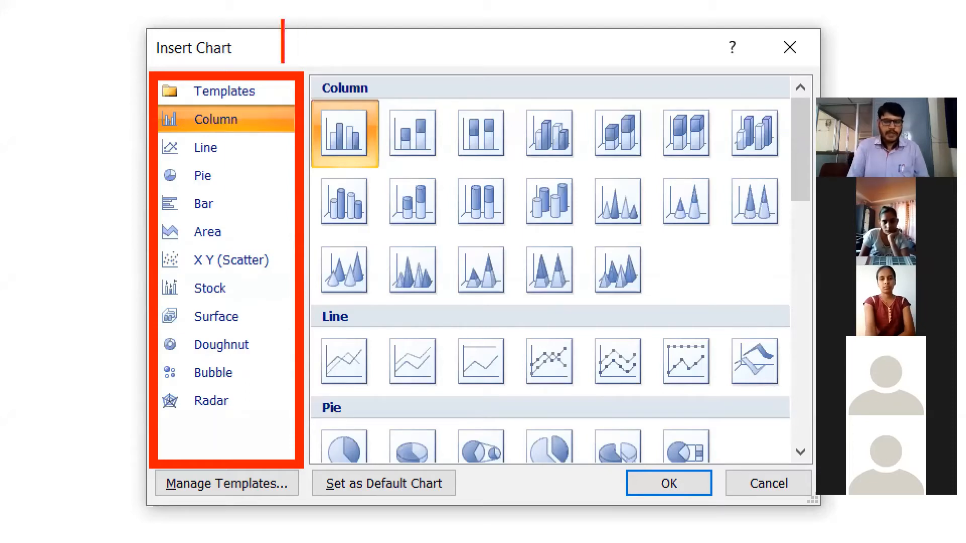
text(types p)
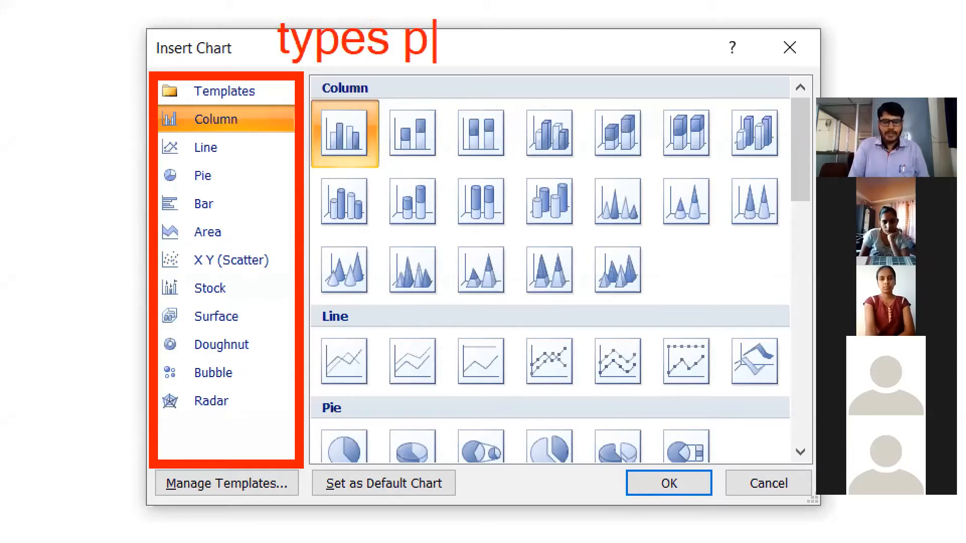
key(BackSpace)
text(of c)
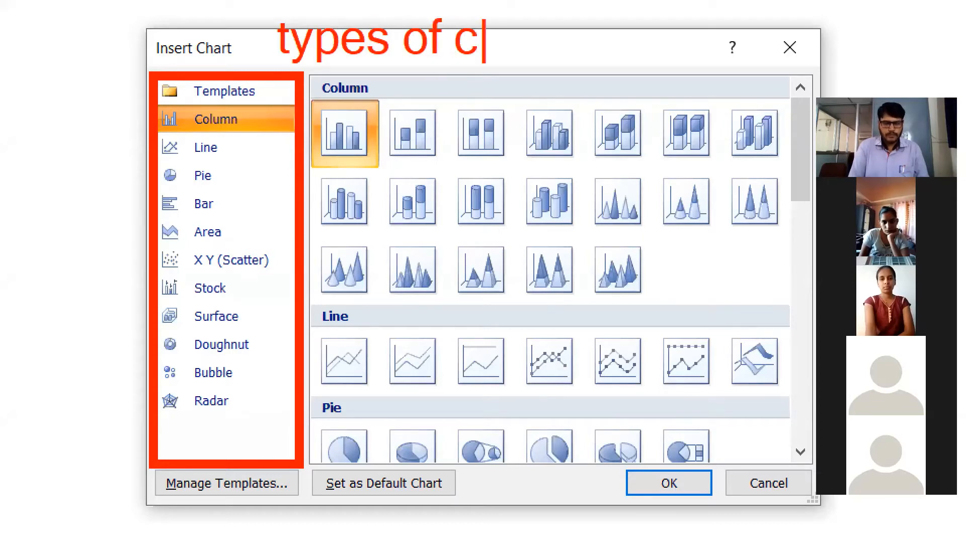
text(harts)
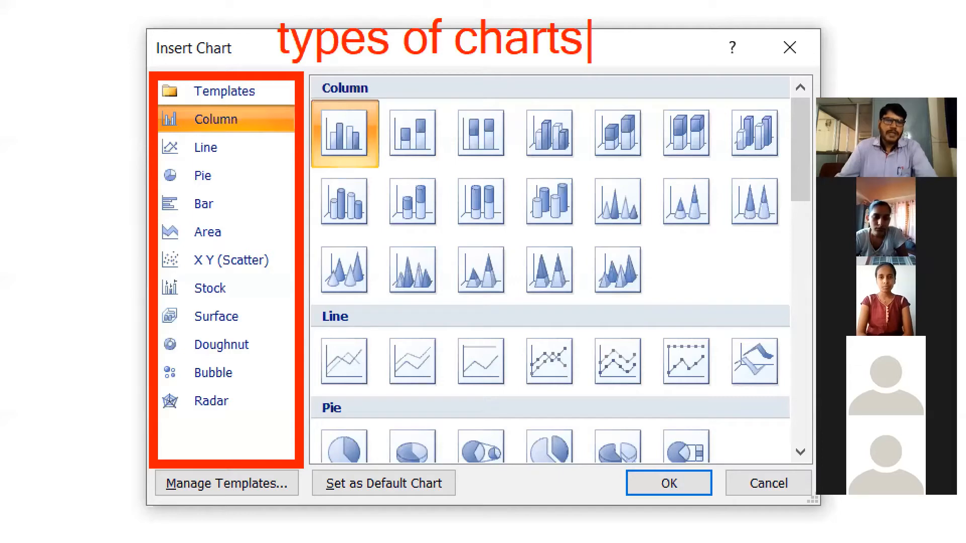
drag(219, 177, 247, 170)
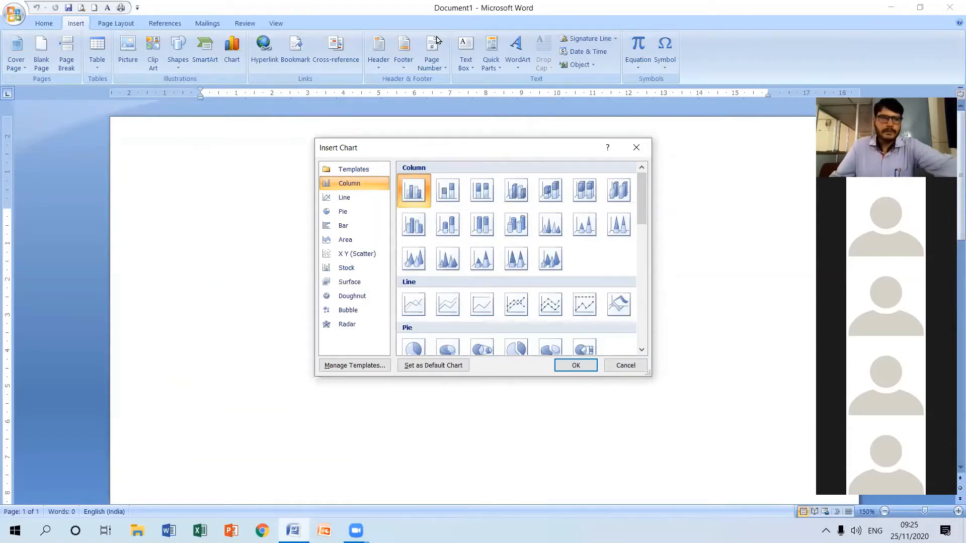
Insert a Clustered Column chart into the document
click(358, 128)
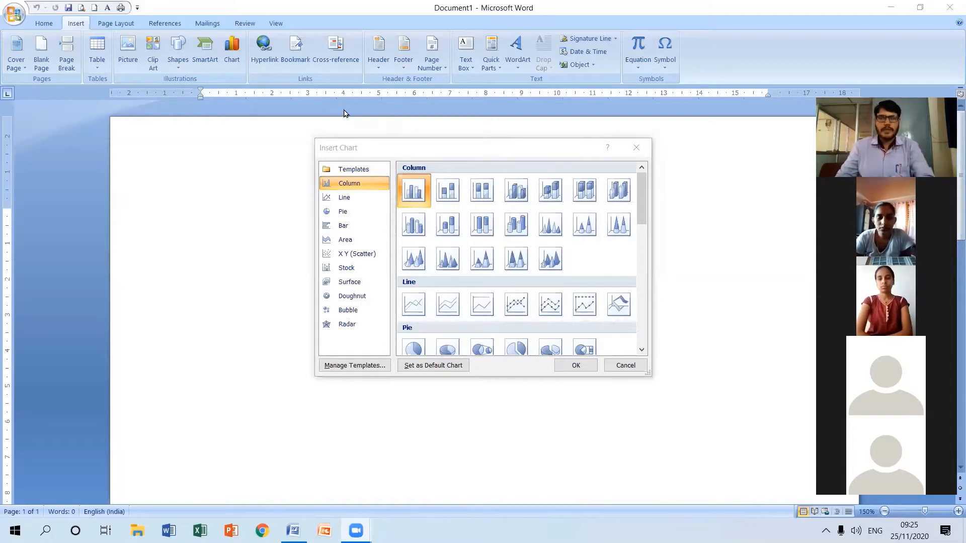
click(417, 191)
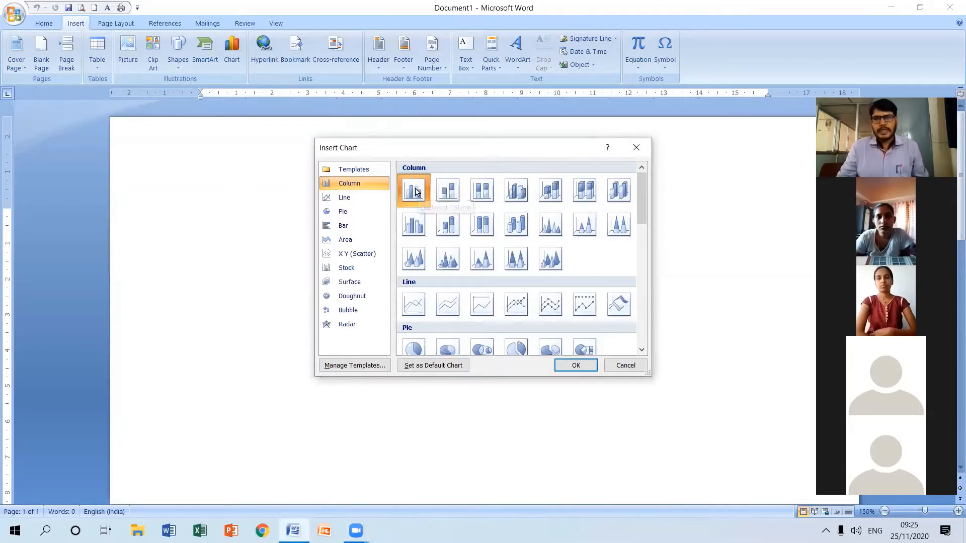
click(569, 367)
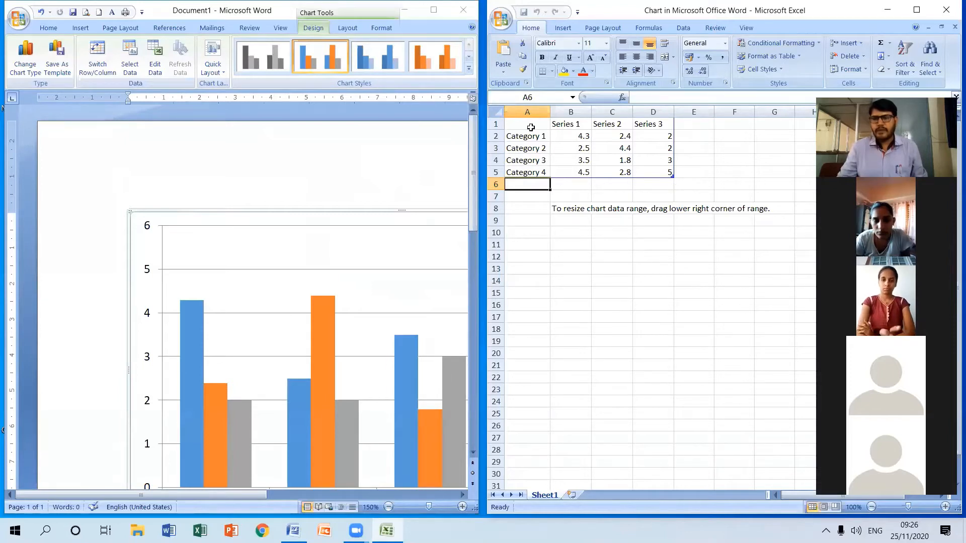
Examine the chart's sample data: the whole range, the category names and the series values
drag(531, 126, 649, 175)
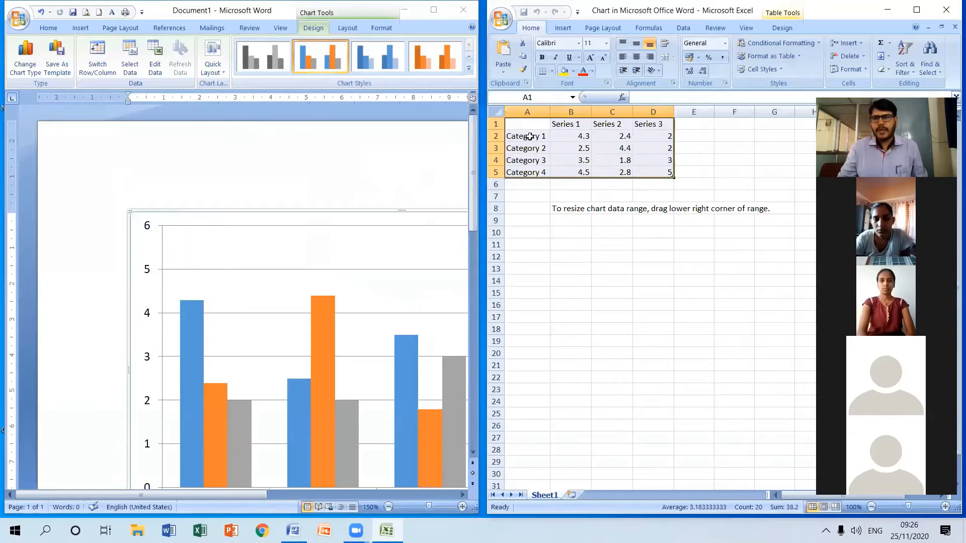
drag(527, 137, 530, 172)
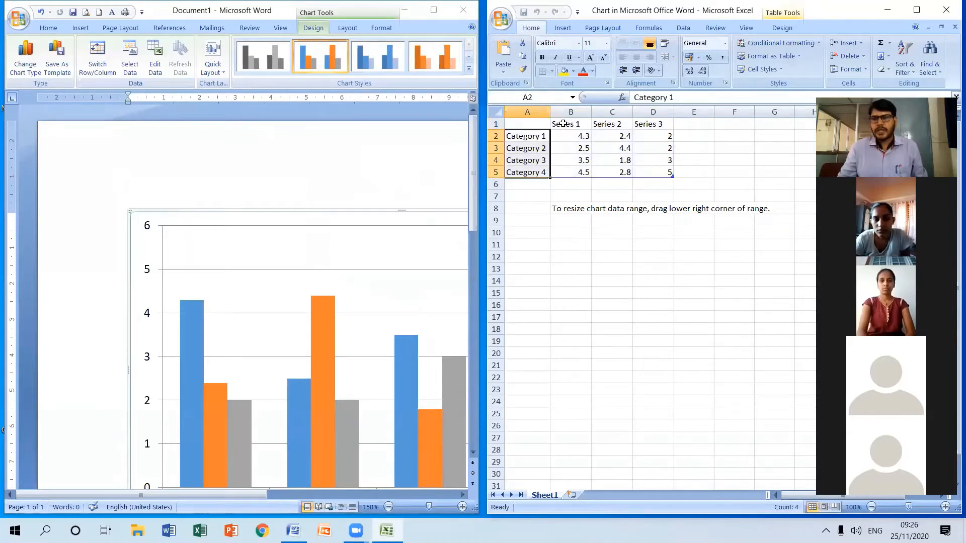
drag(568, 126, 664, 174)
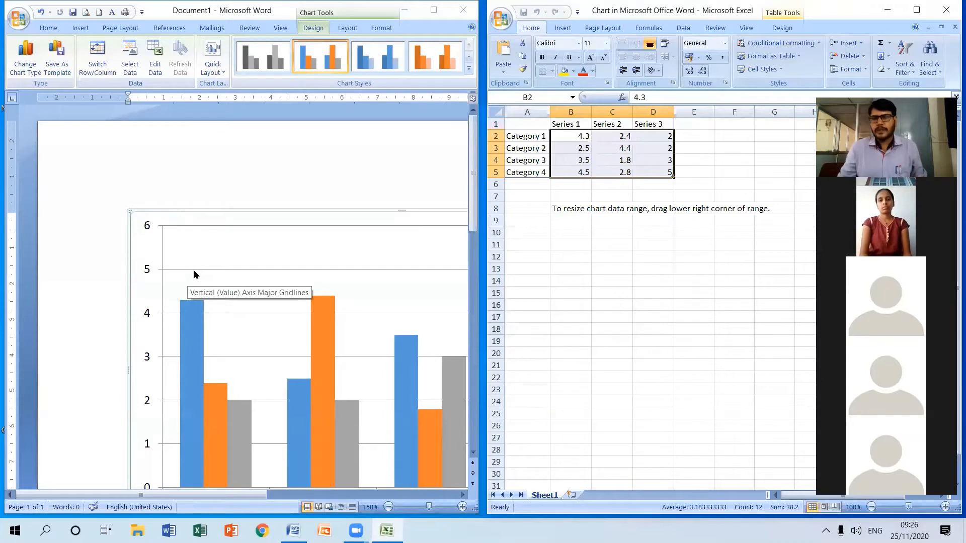
Rename the four chart categories in A2 to A5 as Keyboard, Mouse, Monitor and CPU
click(521, 136)
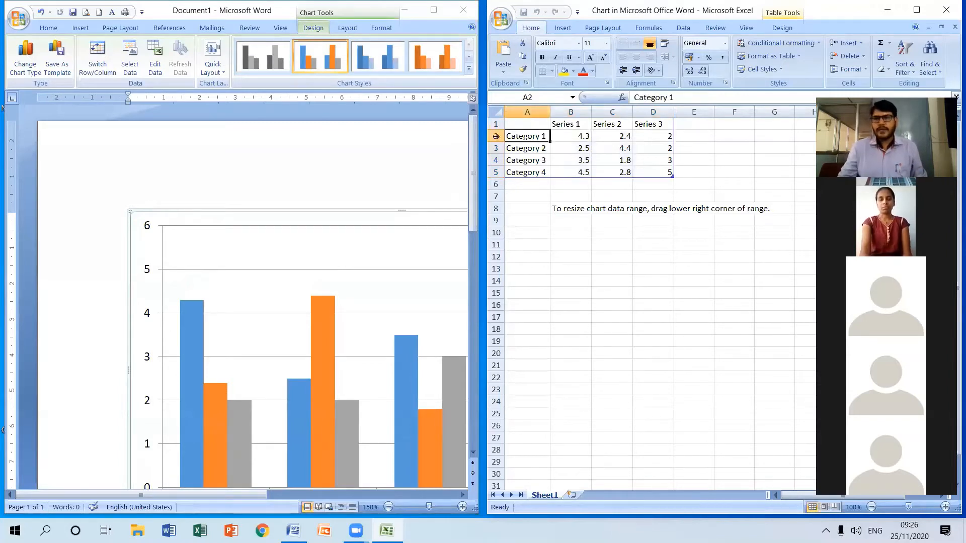
drag(537, 135, 536, 171)
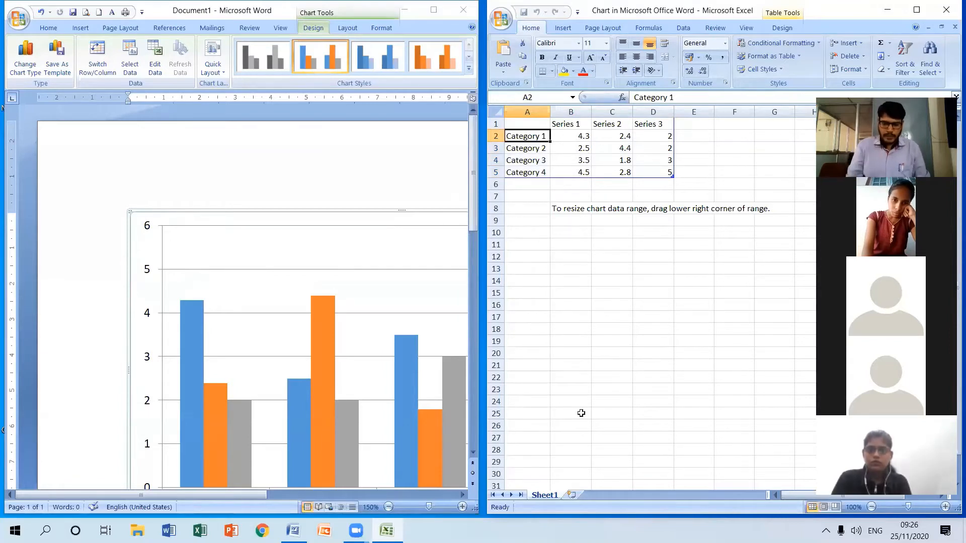
text(Keyboar)
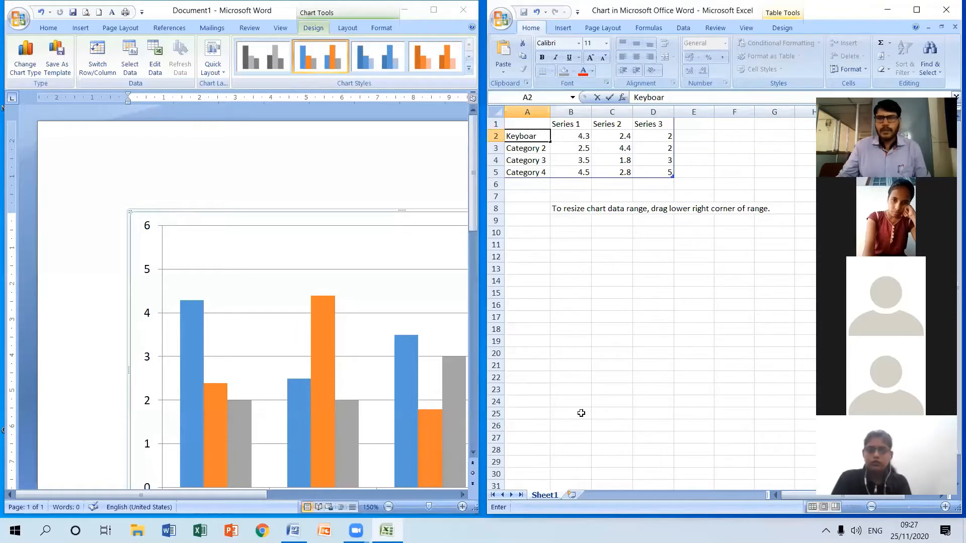
text(d)
key(Return)
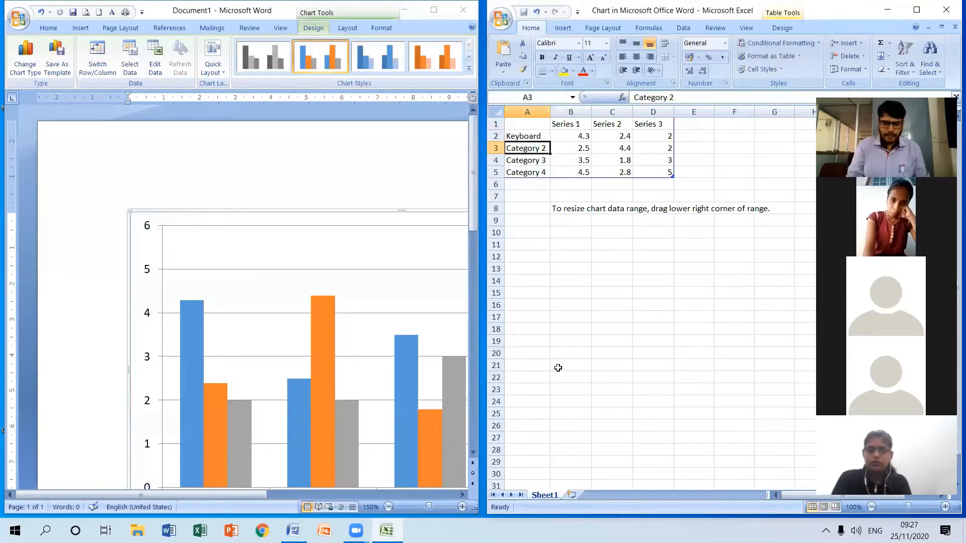
text(Mouse)
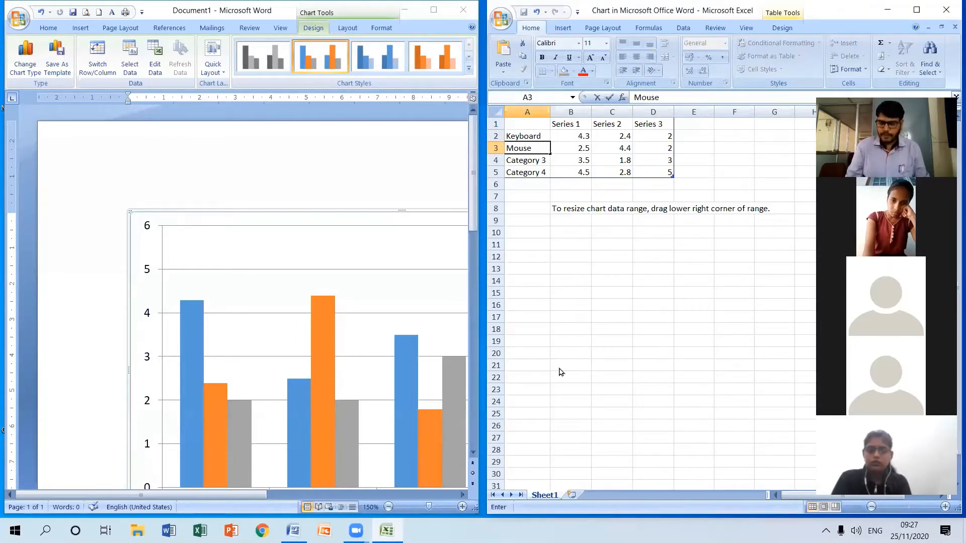
key(Return)
text(Monitor)
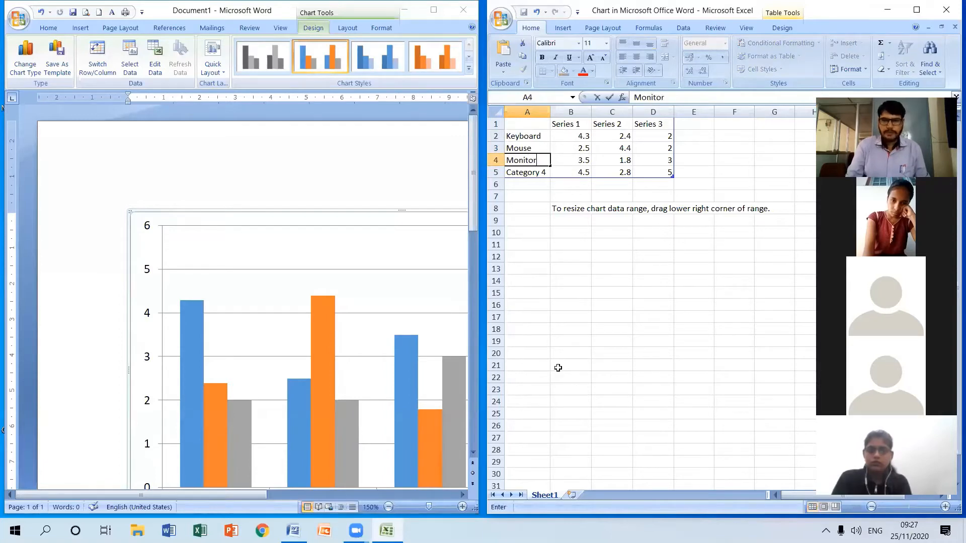
key(Return)
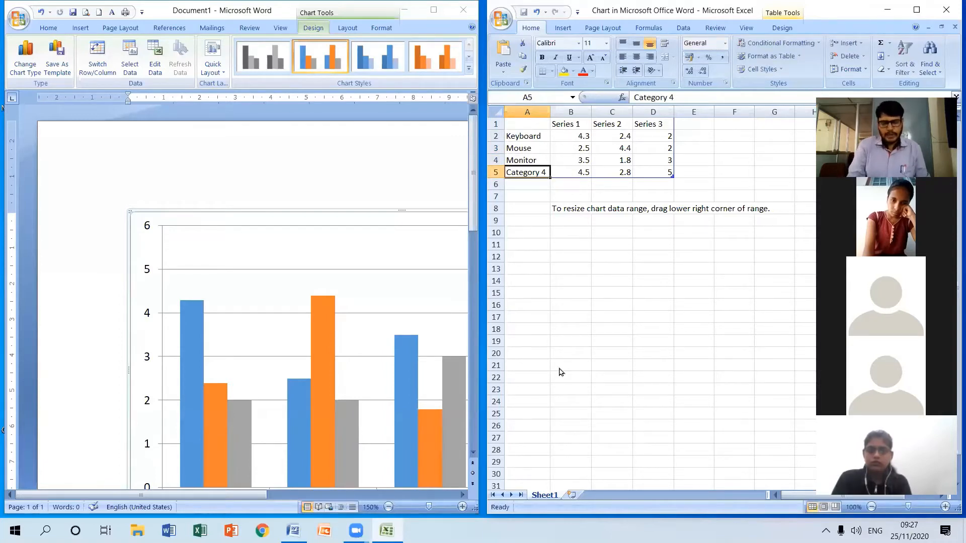
text(CPU)
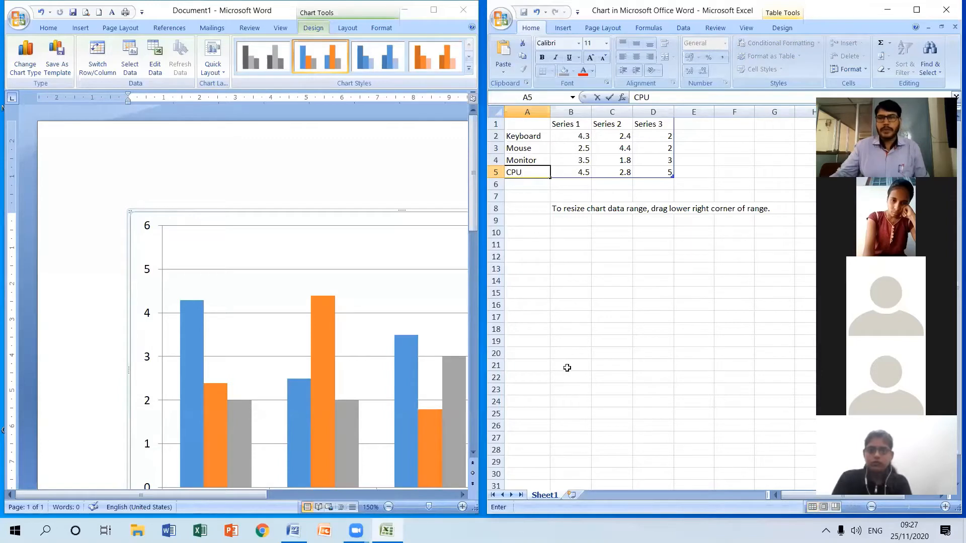
Rename the three series headings in B1 to D1 as Qtr 1, Qtr 2 and Qtr 3
click(567, 124)
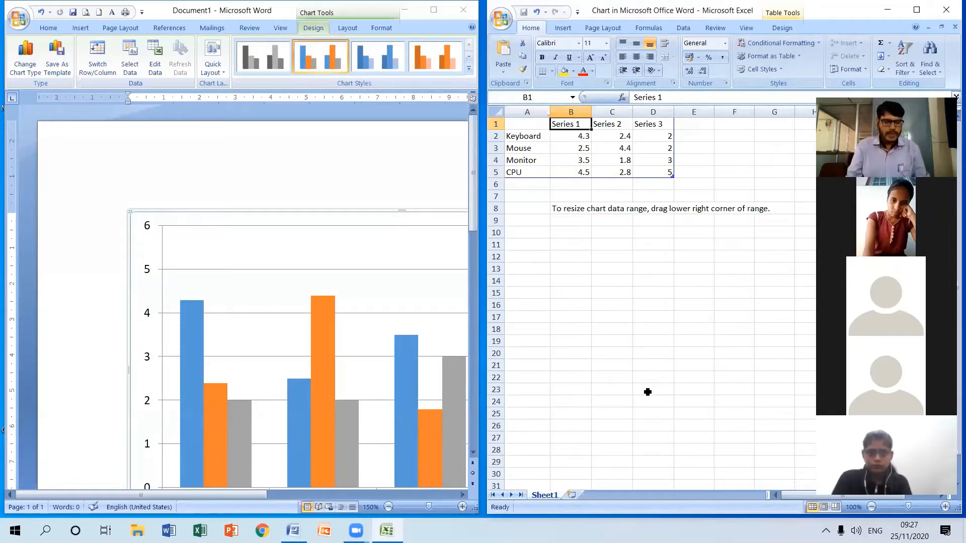
text(Qtr 1)
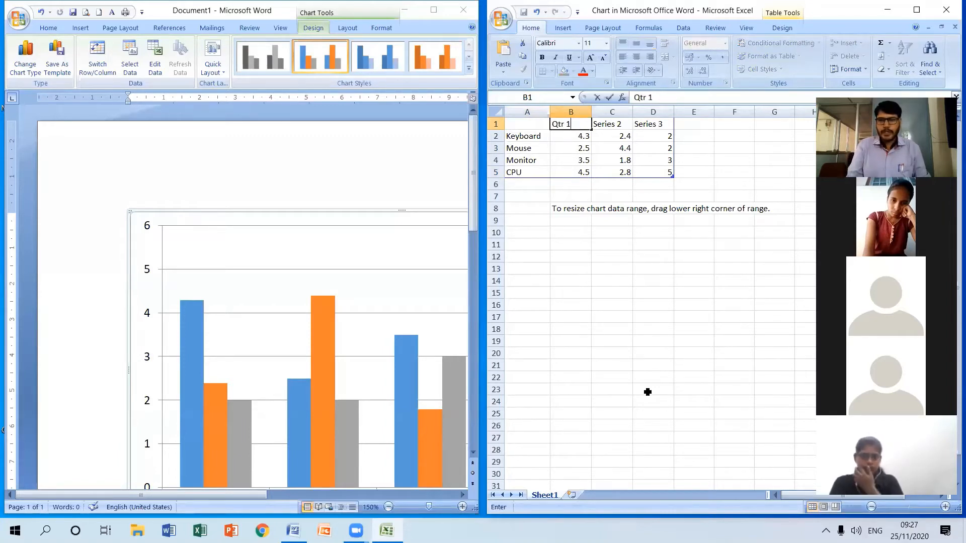
key(Tab)
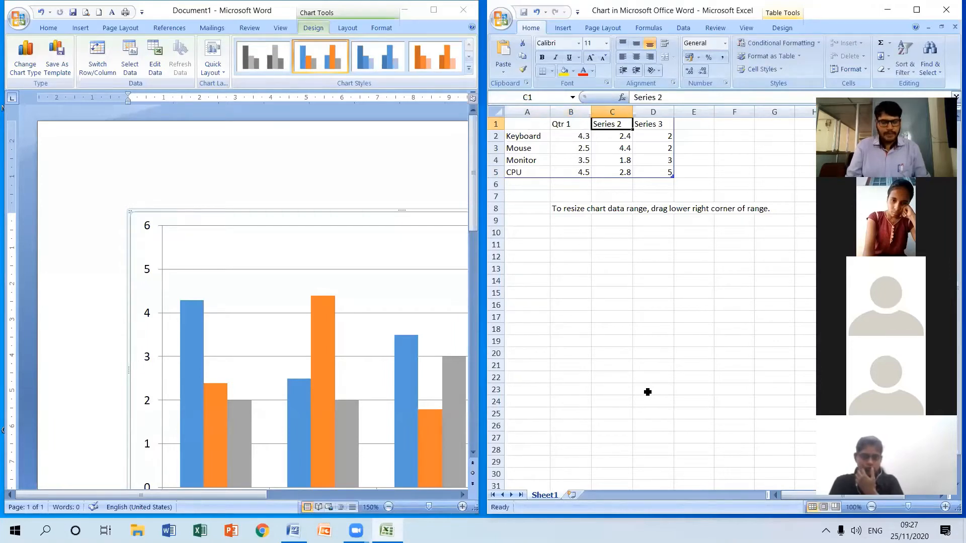
text(Qtr2)
key(BackSpace)
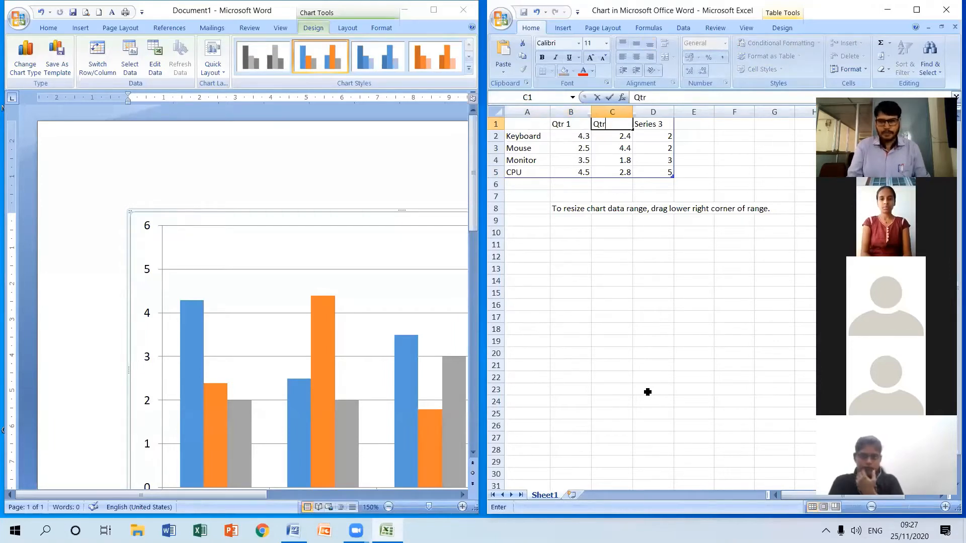
text(2)
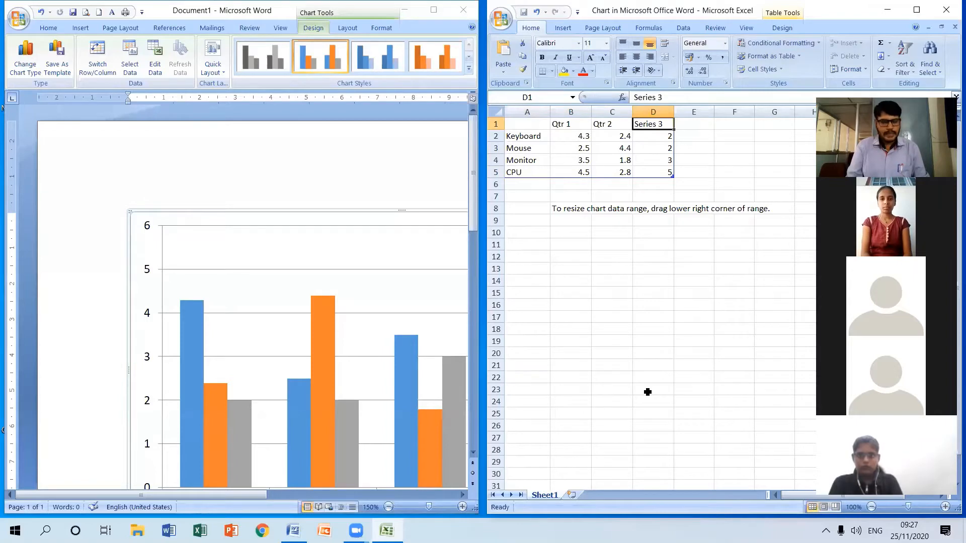
text(Qtr )
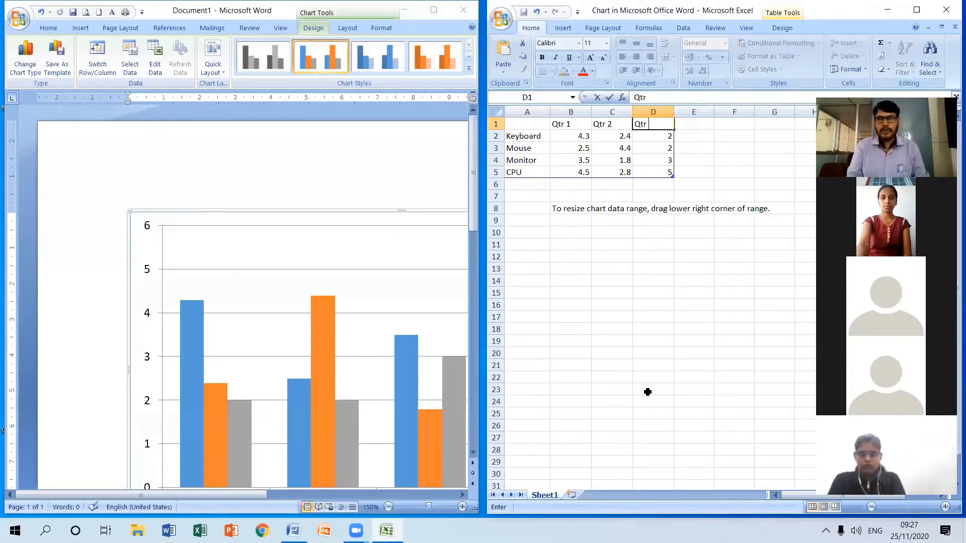
text(3)
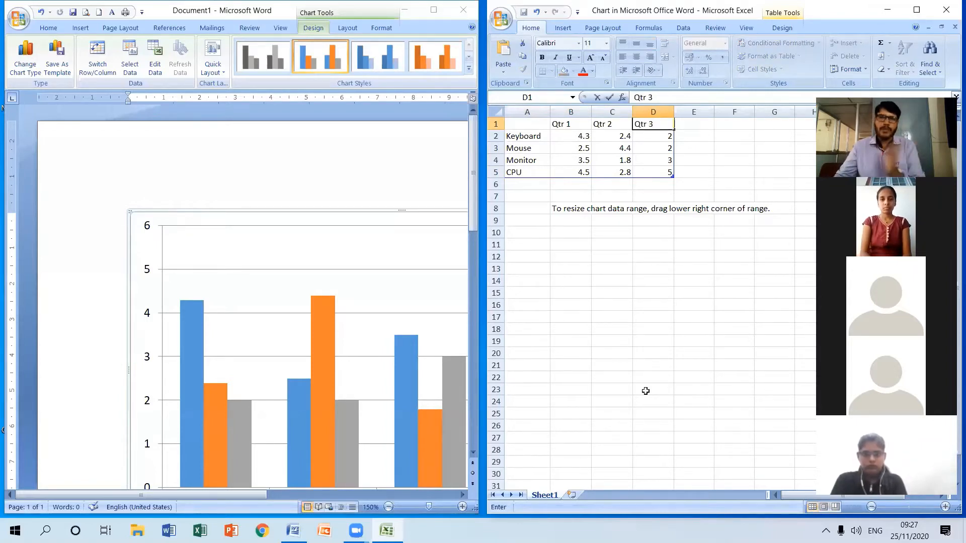
key(Return)
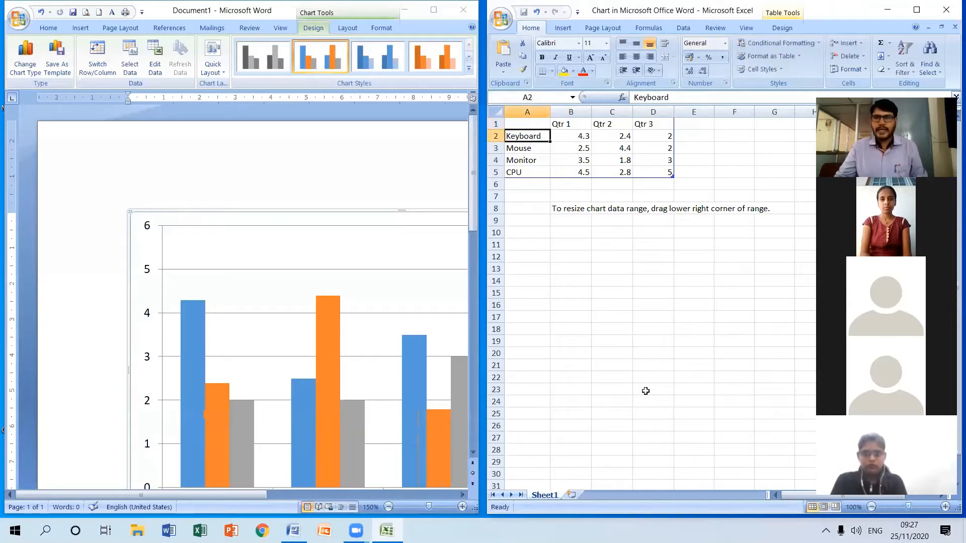
Add the series heading Qtr 4 in E1 and clear the values from B2 to E5
click(686, 128)
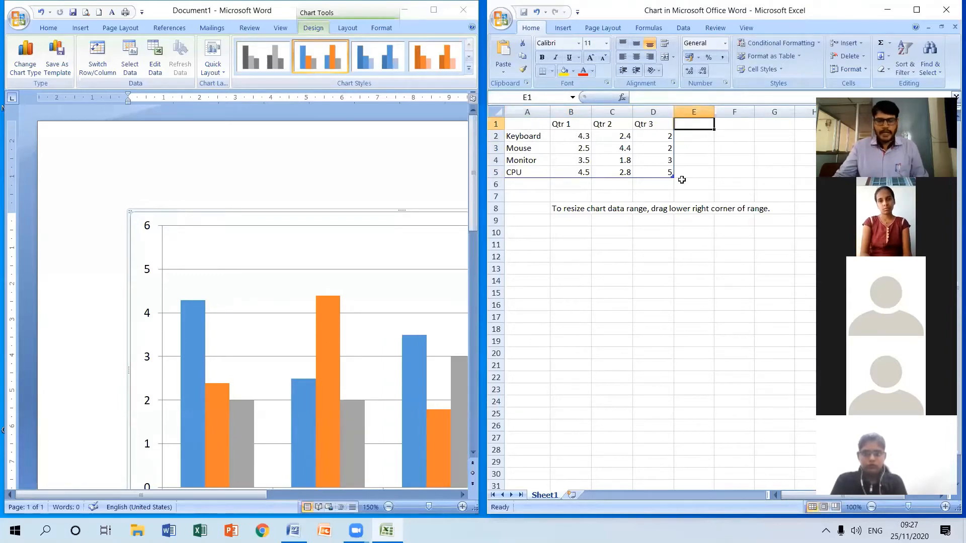
text(Qtr 4)
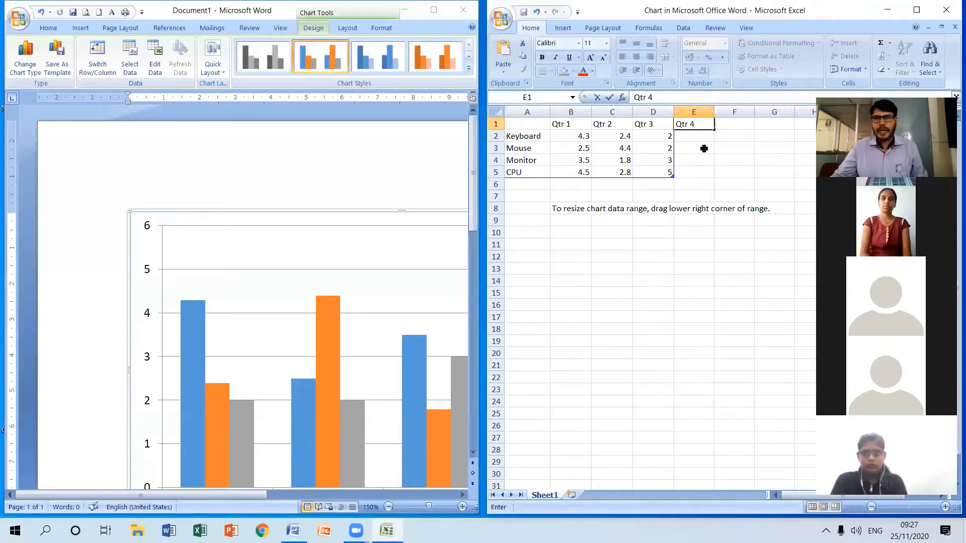
click(699, 172)
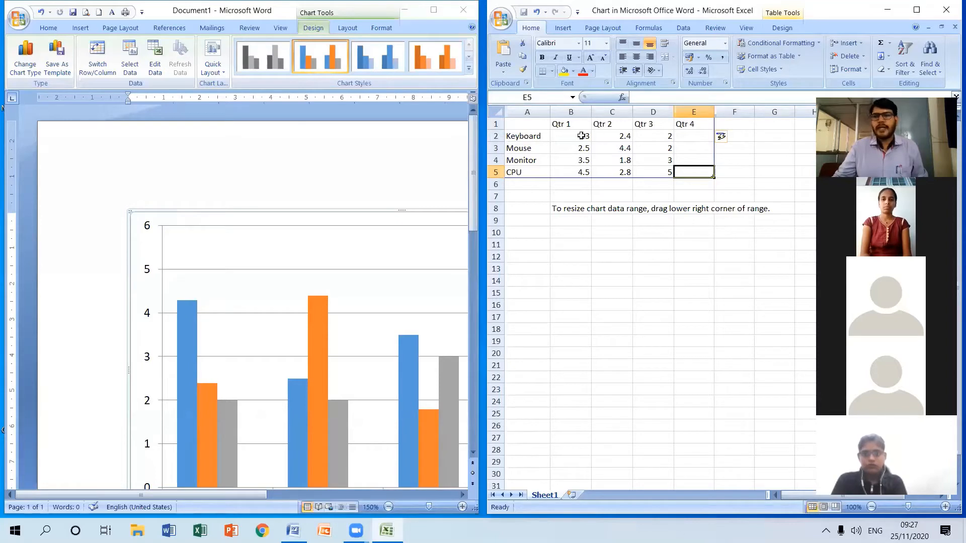
drag(581, 136, 680, 168)
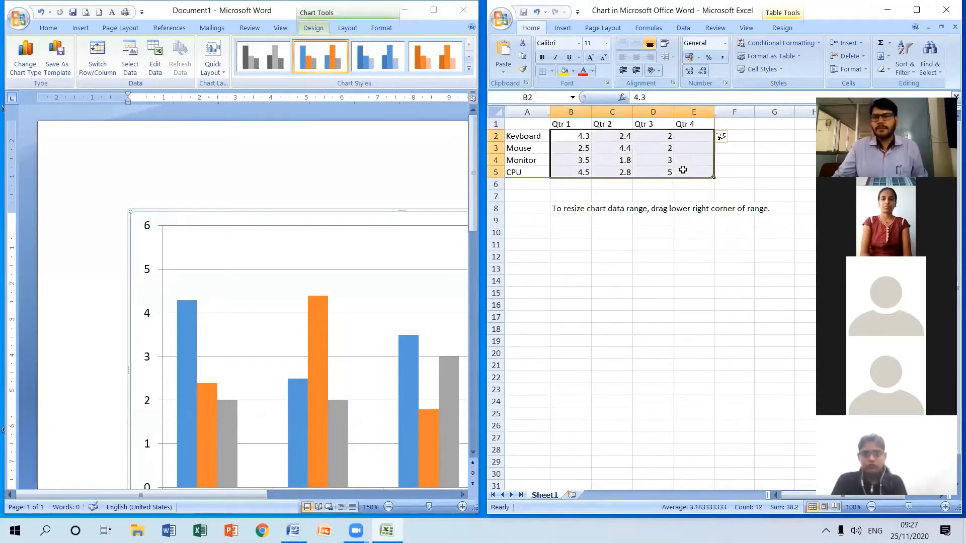
key(Delete)
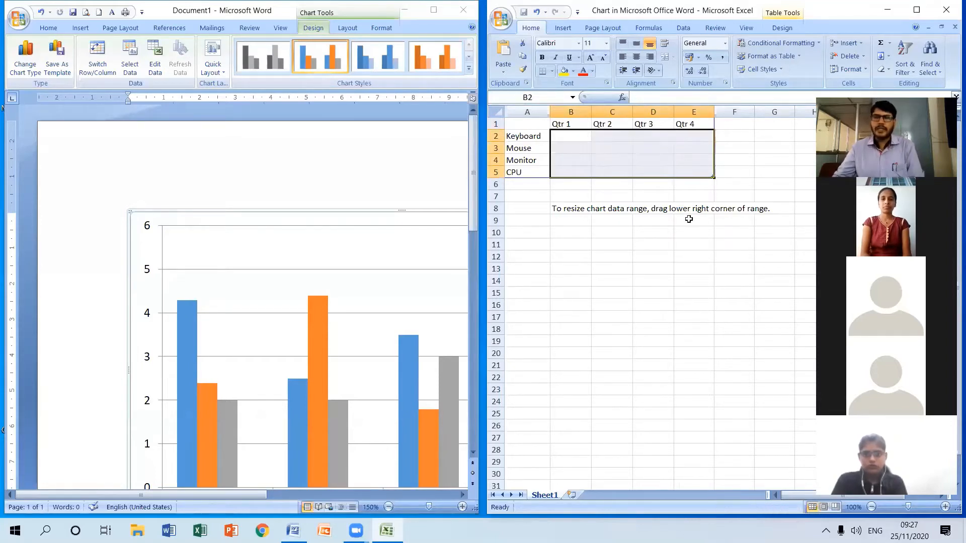
Fill the Keyboard row with 2000, 1500, 2100 and 2500 for Qtr 1 to Qtr 4
click(578, 137)
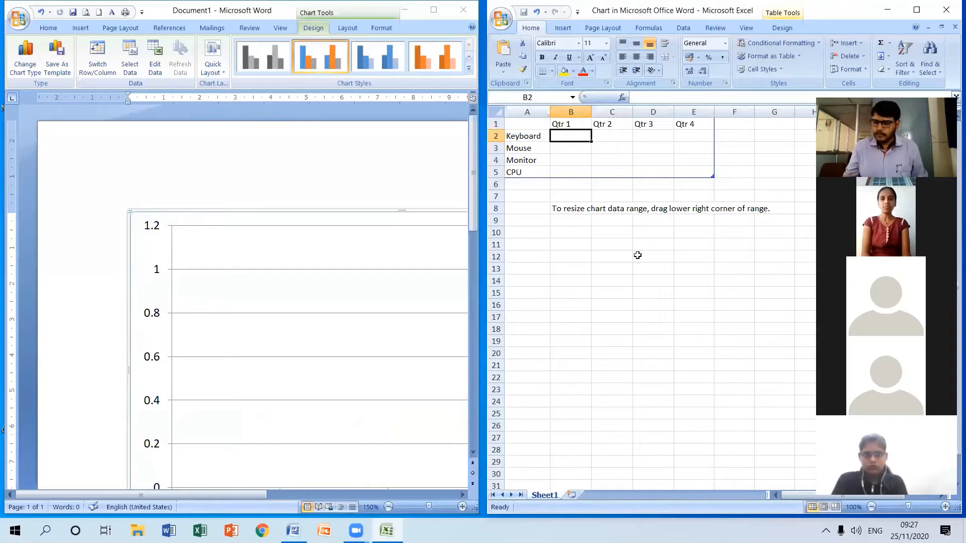
text(2000)
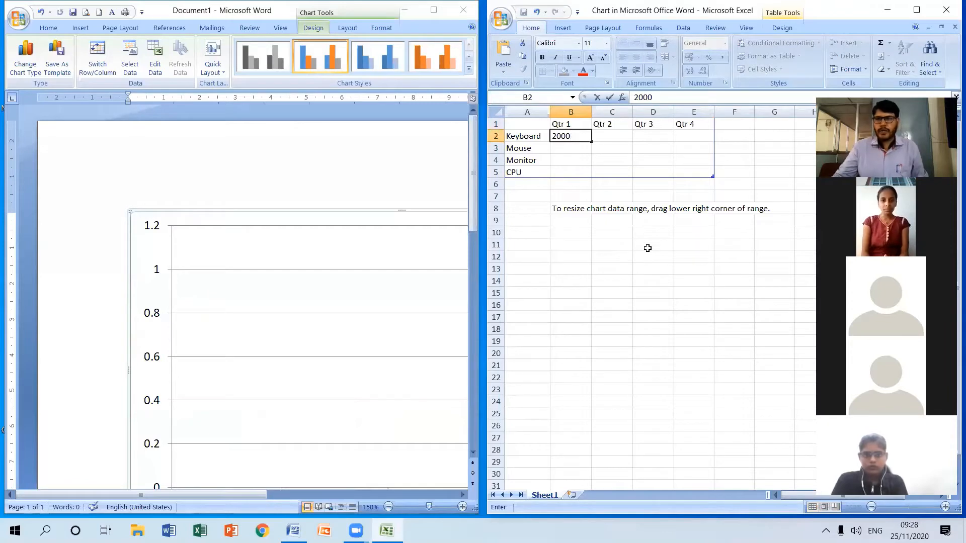
key(Tab)
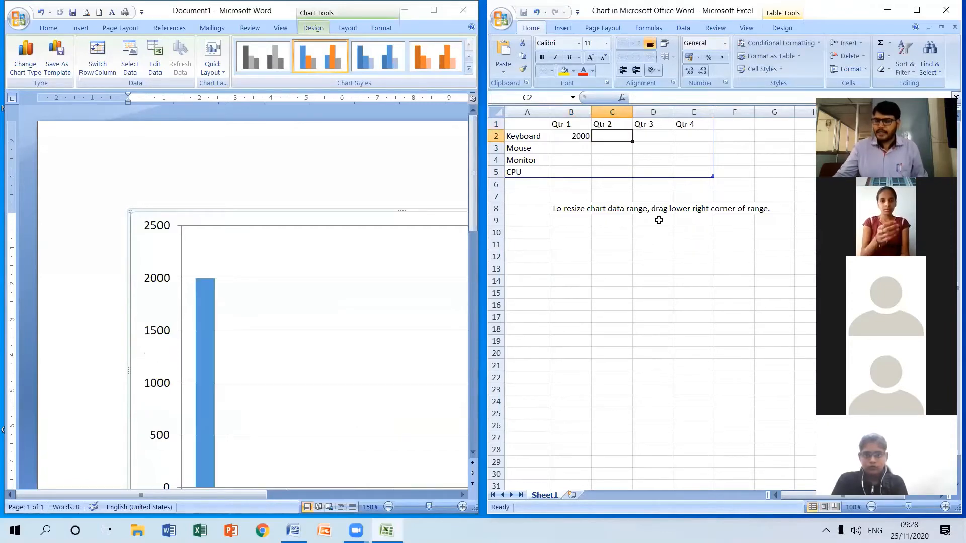
text(15)
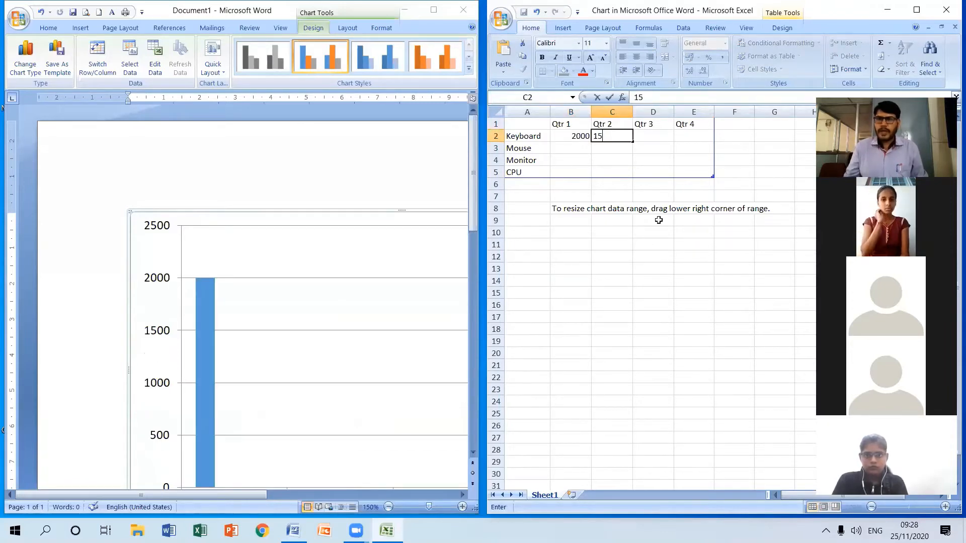
text(00)
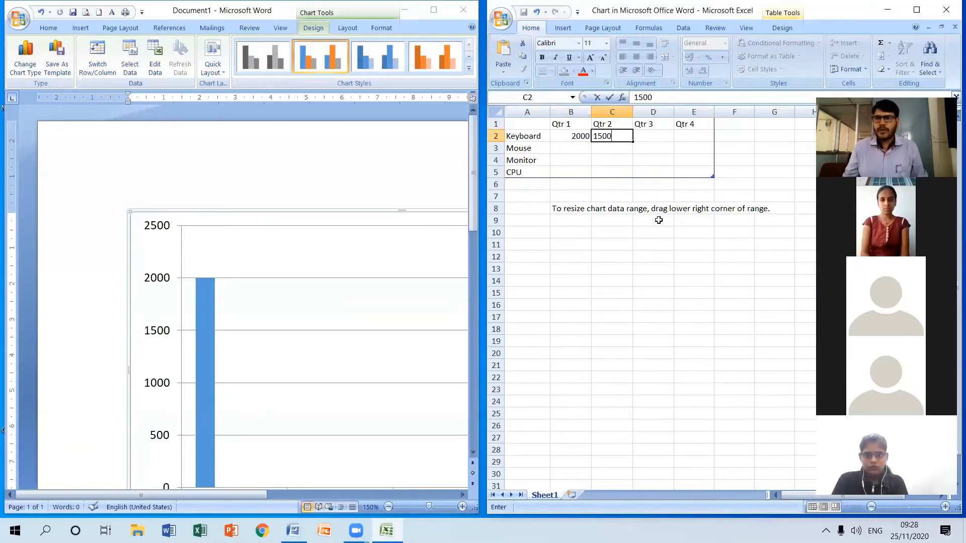
key(Tab)
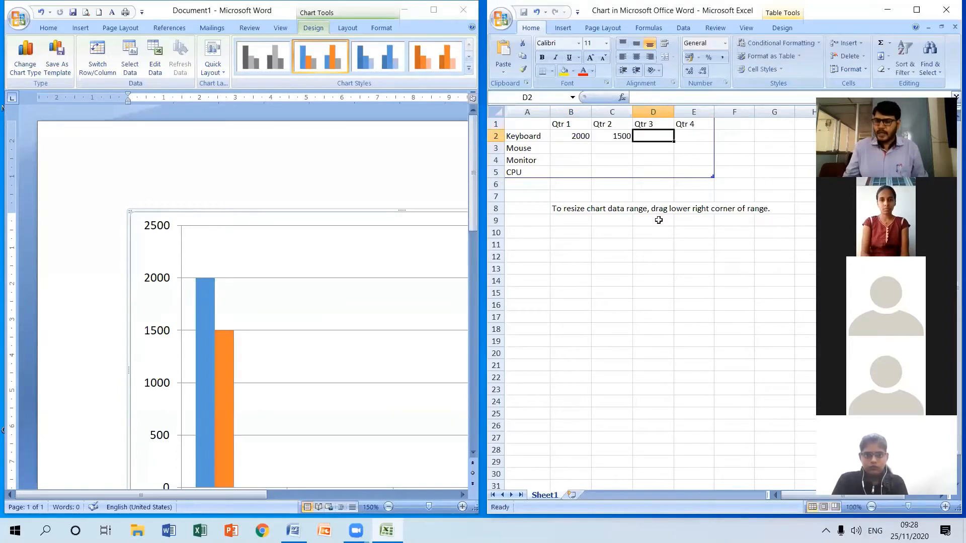
text(2100)
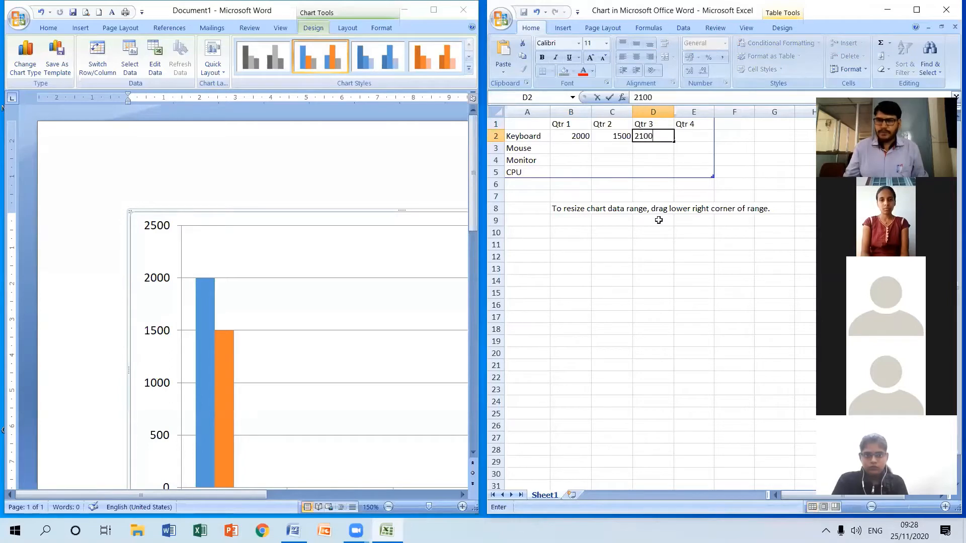
key(Tab)
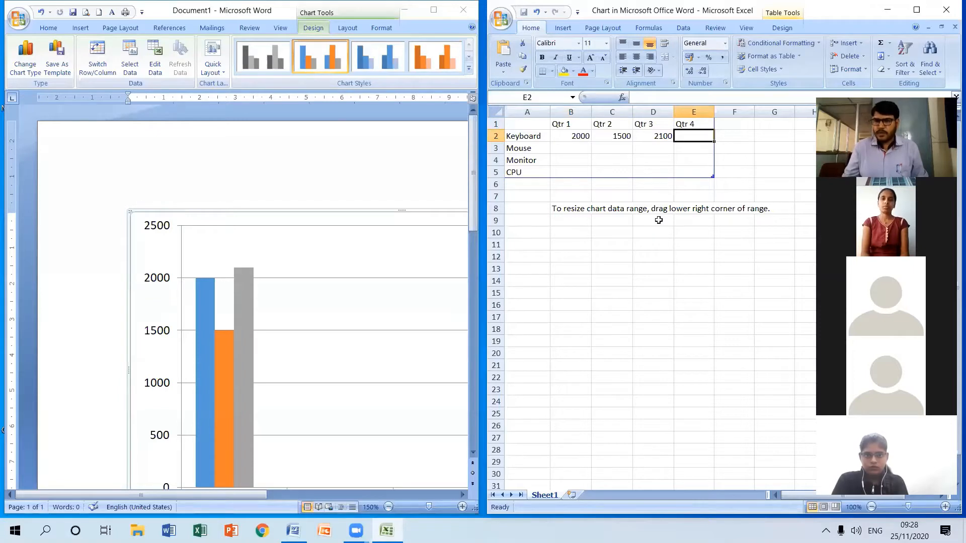
text(2500)
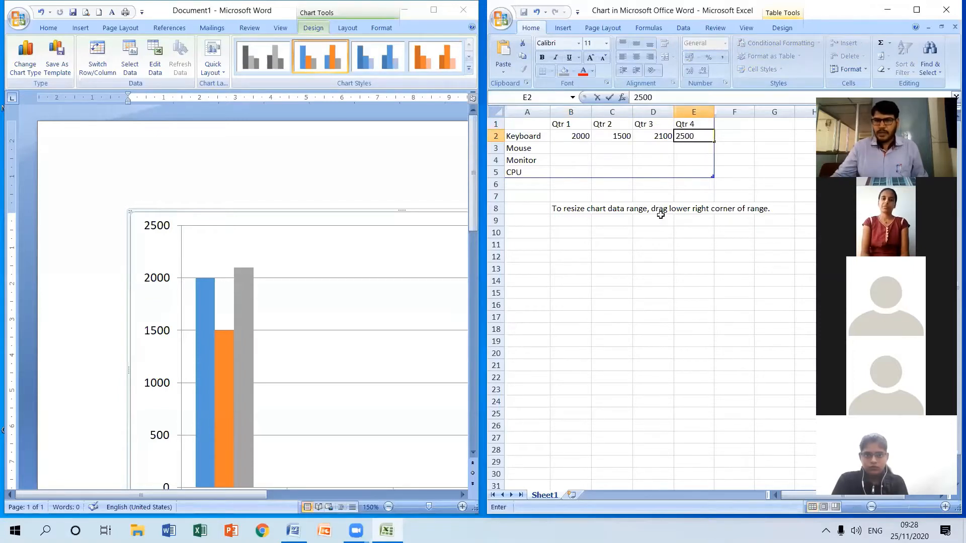
Fill the Mouse row with 1500, 1800, 1000 and 1200 for Qtr 1 to Qtr 4
click(572, 149)
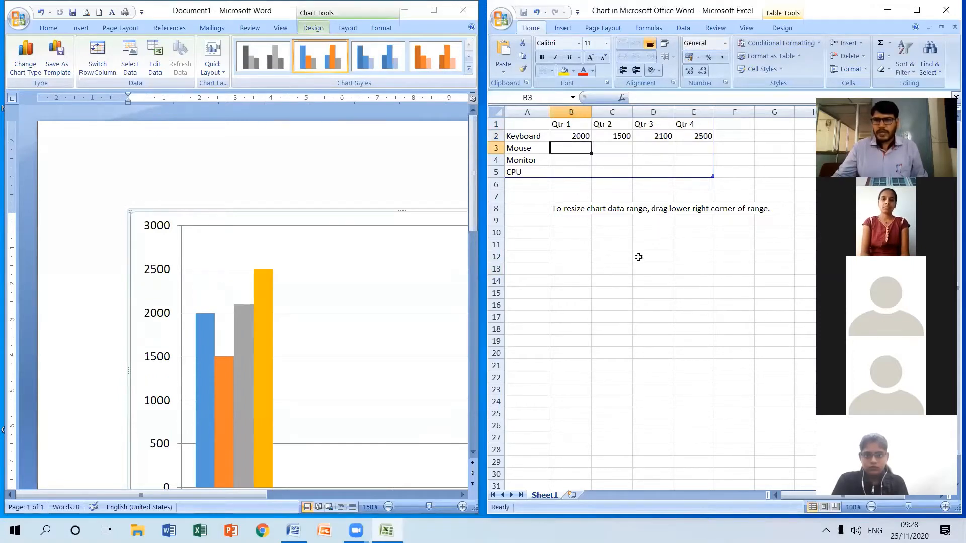
text(15)
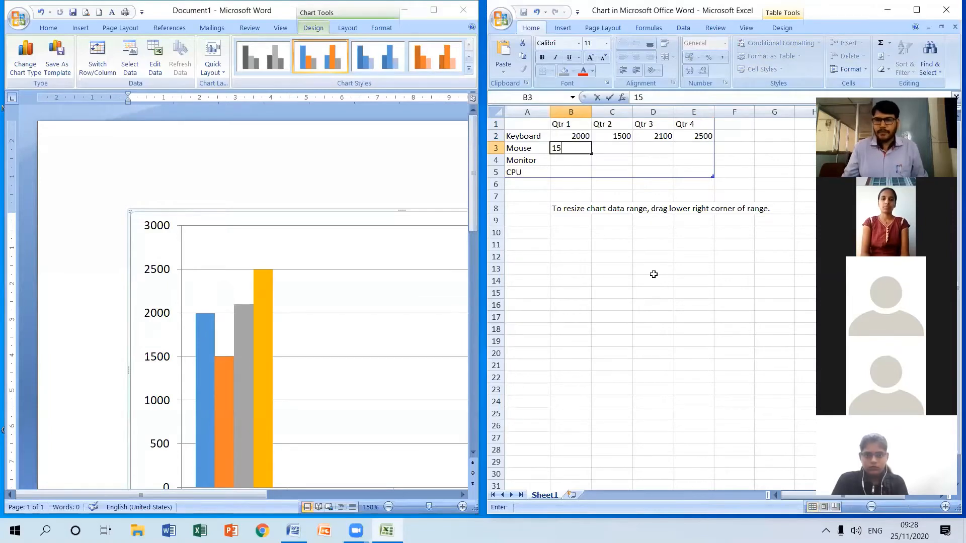
text(00)
key(Tab)
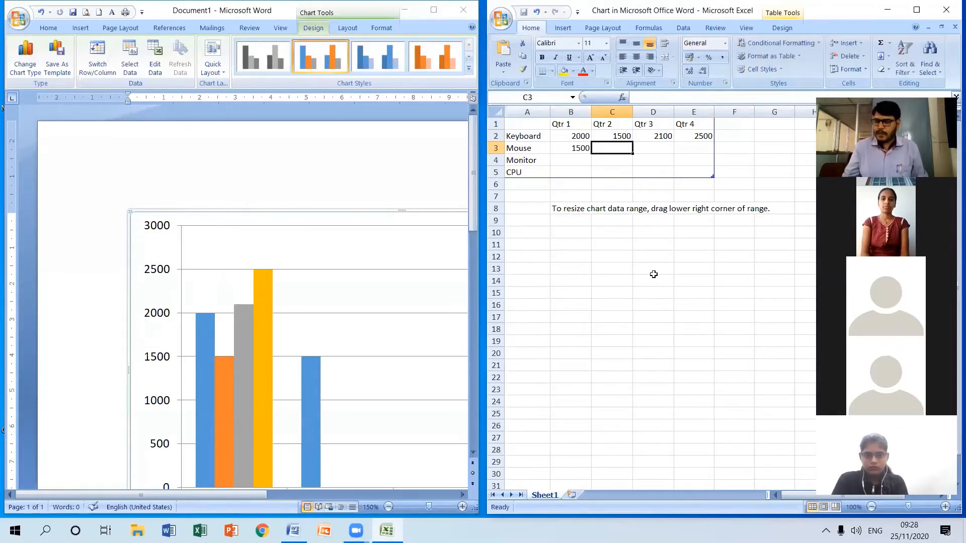
text(1800)
key(Tab)
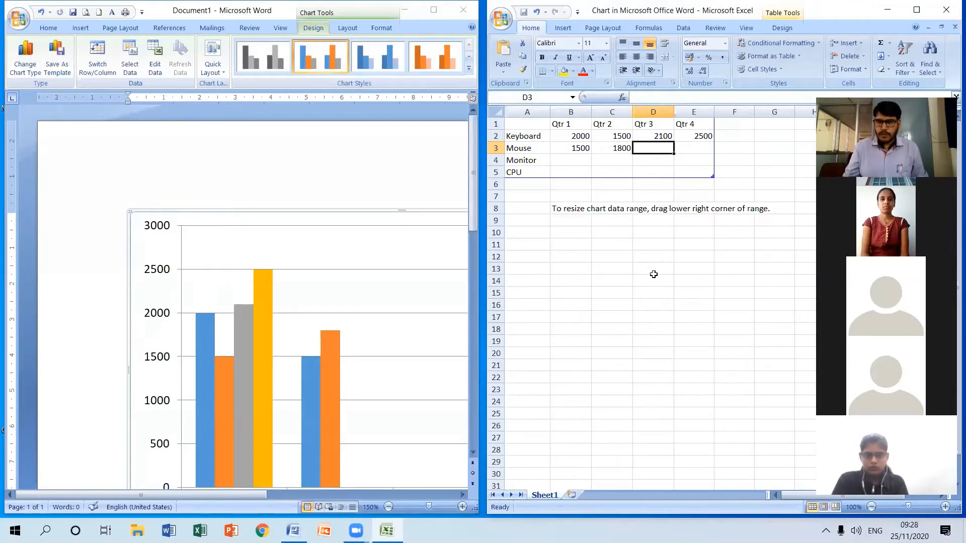
text(1000)
key(Tab)
text(1)
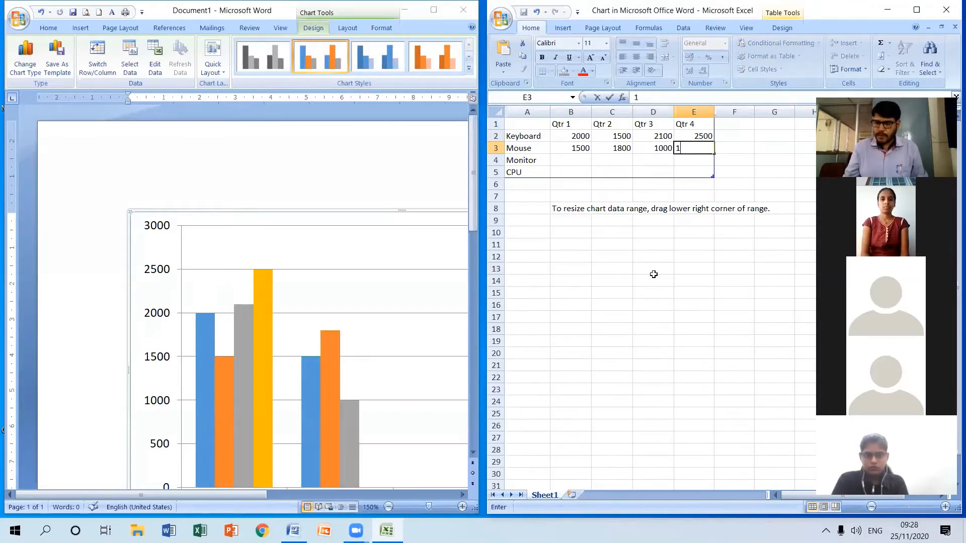
Fill the Monitor row with 500, 600, 700 and 800 for Qtr 1 to Qtr 4
click(570, 160)
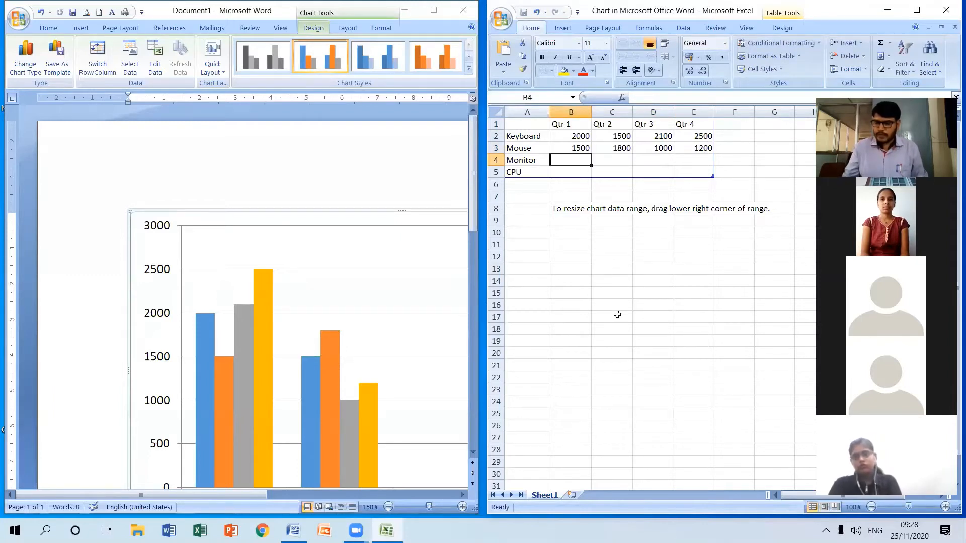
text(500)
key(Tab)
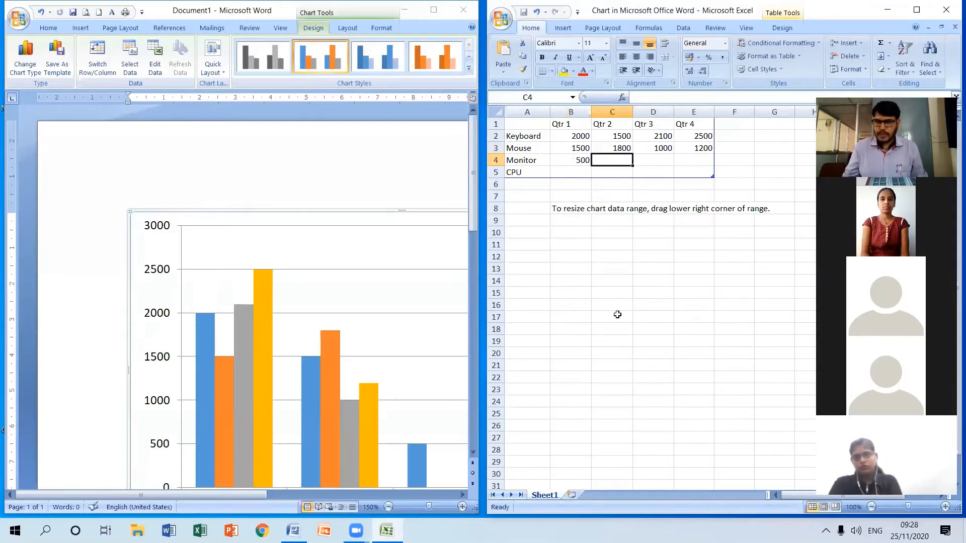
text(600)
key(Tab)
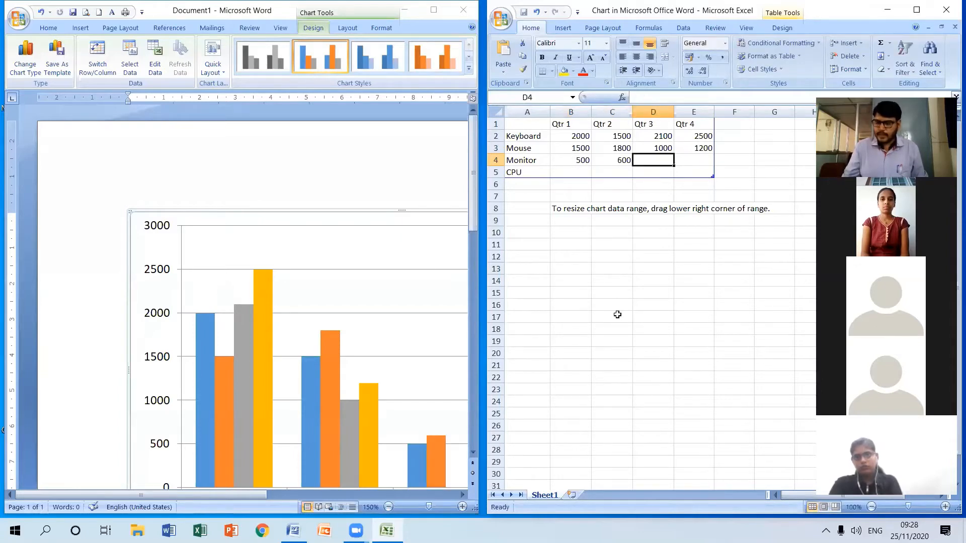
text(700)
key(Tab)
text(80)
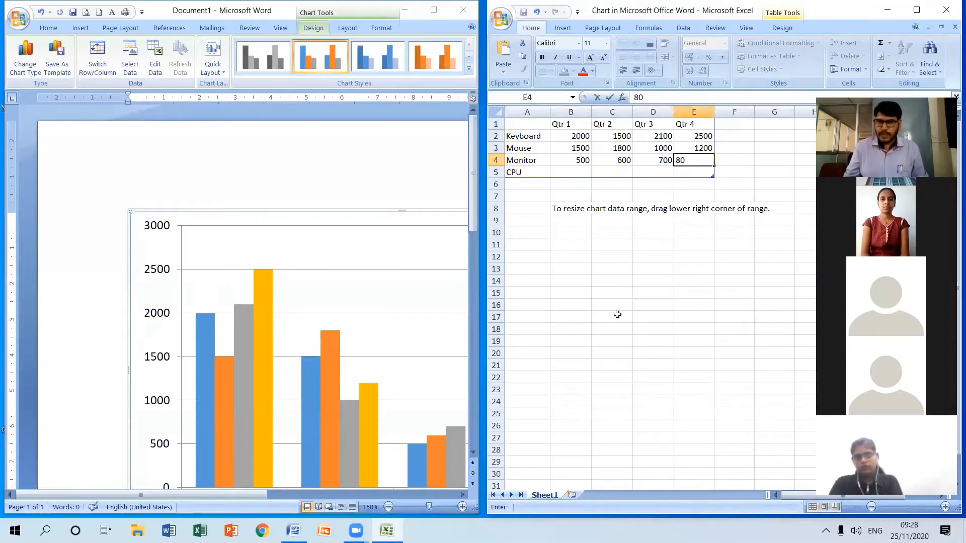
Fill the CPU row with 1000, 1234, 879 and 500 for Qtr 1 to Qtr 4
click(578, 171)
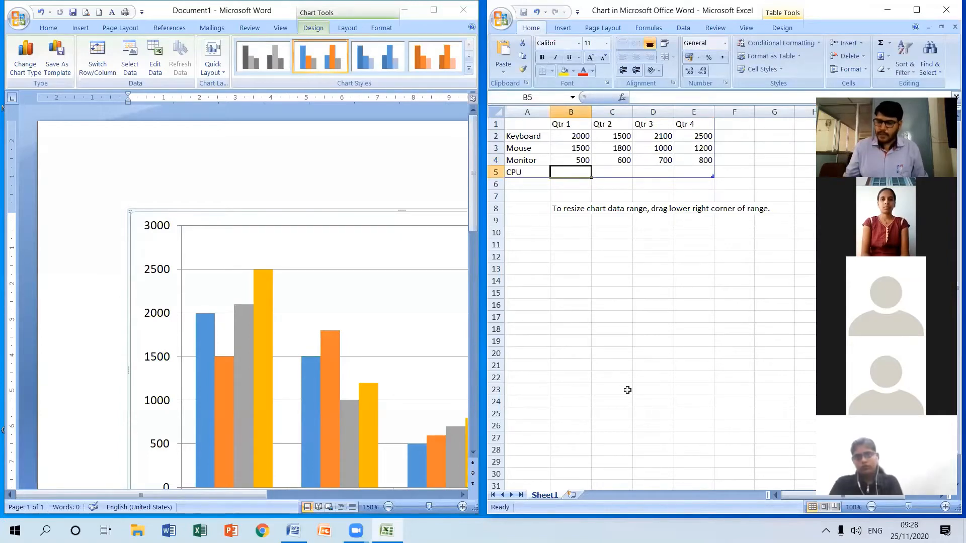
text(10)
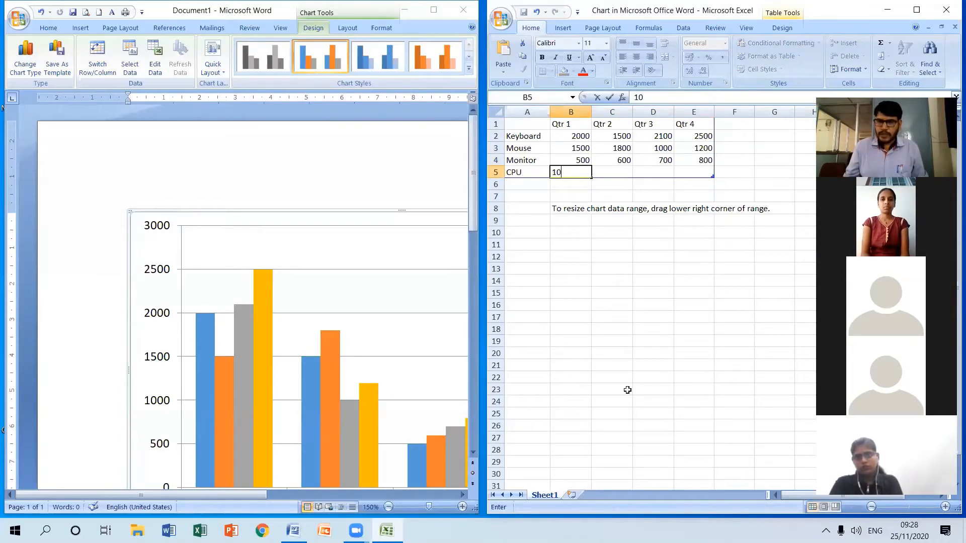
text(00)
key(Tab)
text(1234)
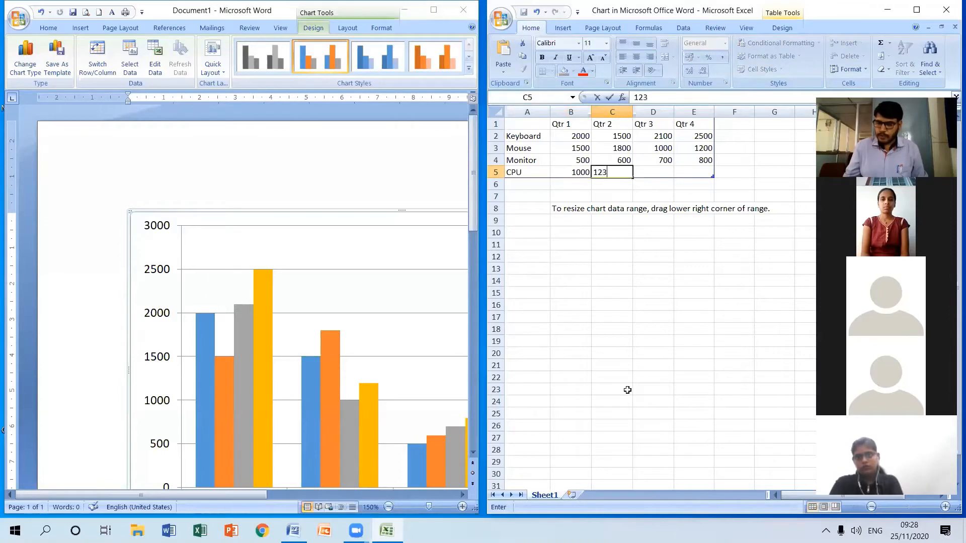
key(Tab)
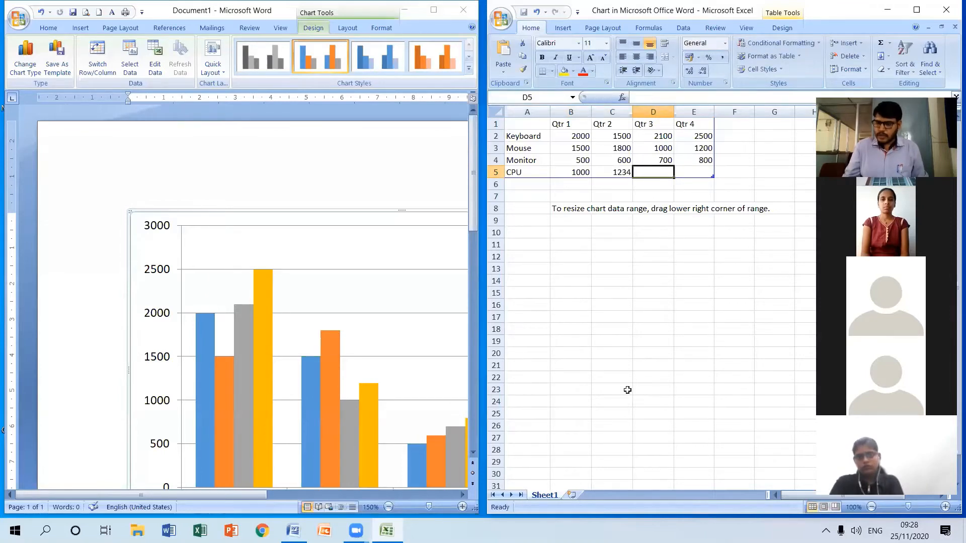
text(879)
key(Tab)
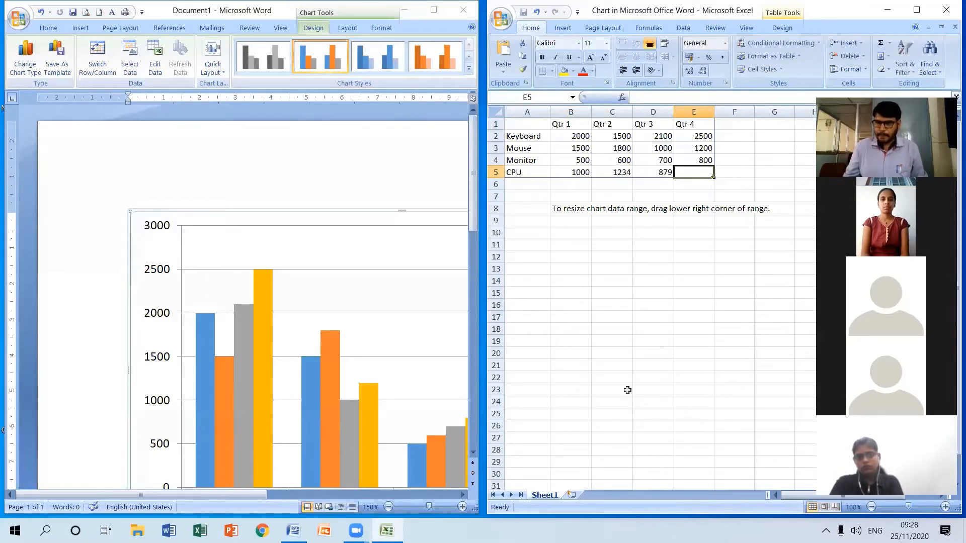
text(500)
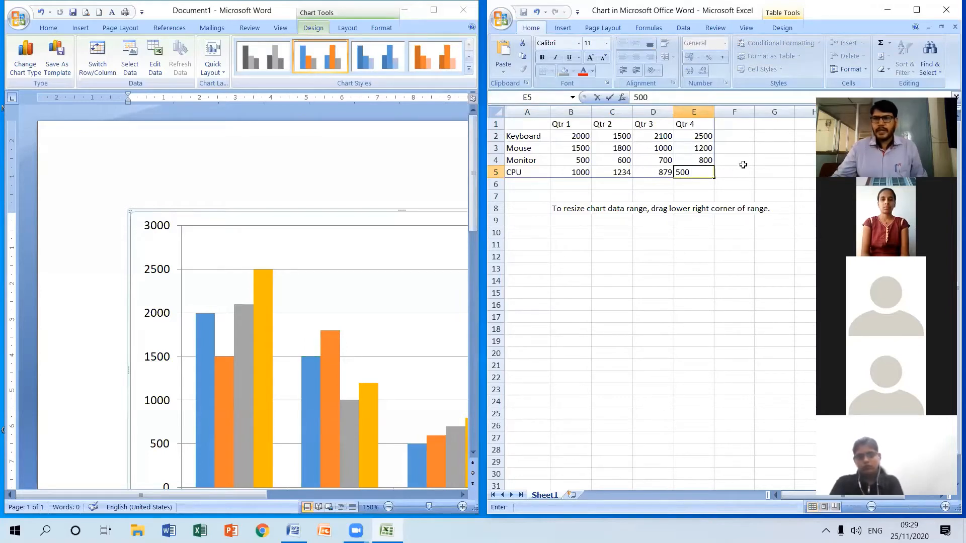
click(723, 160)
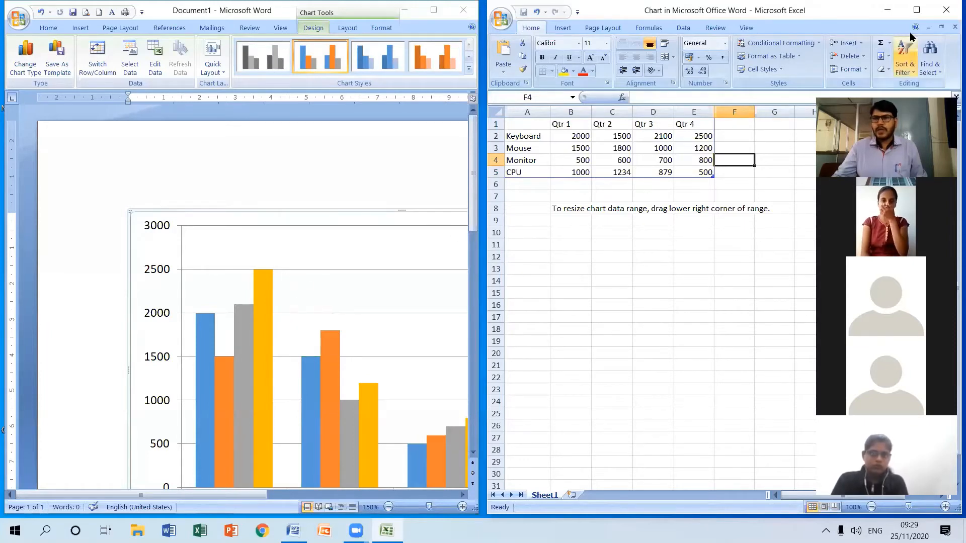
Close the chart's data workbook and view the whole chart in the Word document
click(946, 12)
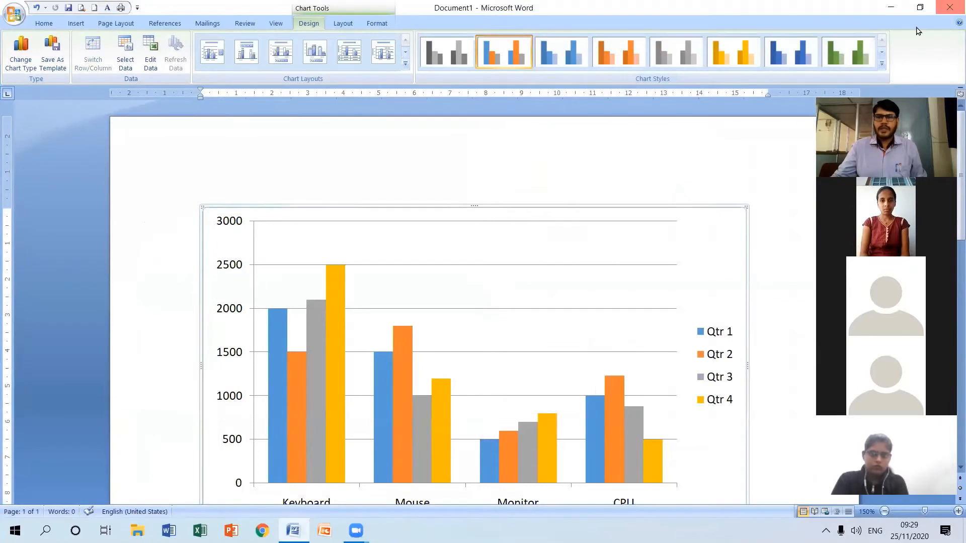
scroll(616, 317, down, 2)
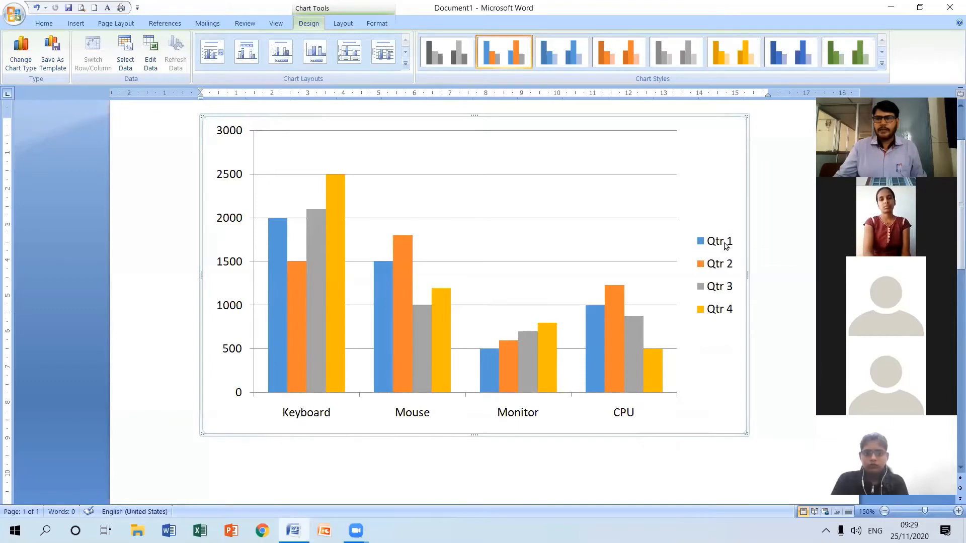
mouse_move(274, 253)
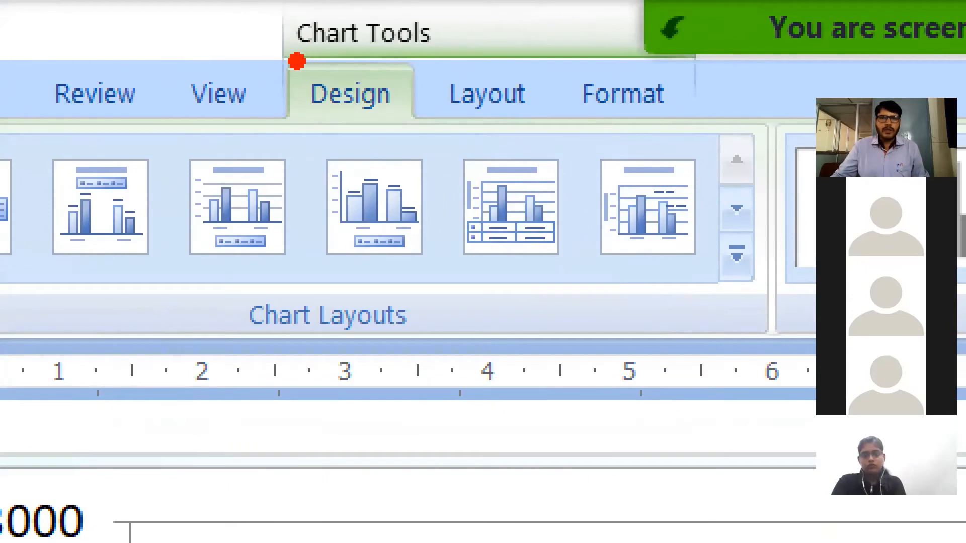
drag(292, 52, 442, 54)
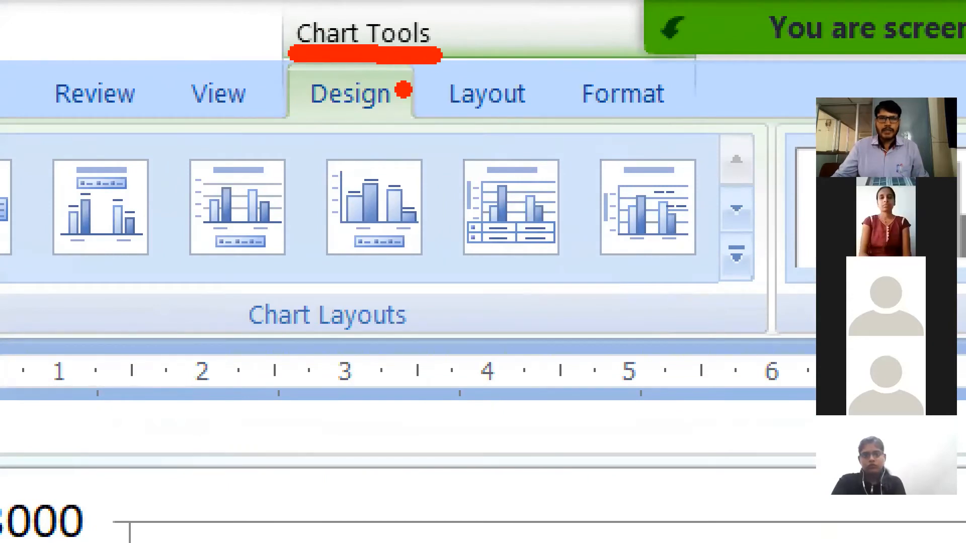
drag(316, 118, 384, 118)
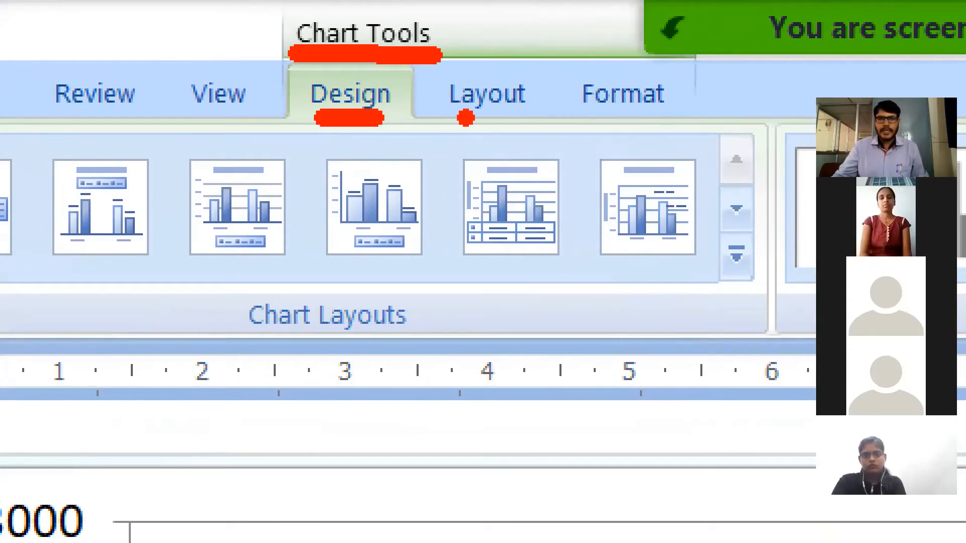
drag(458, 119, 521, 118)
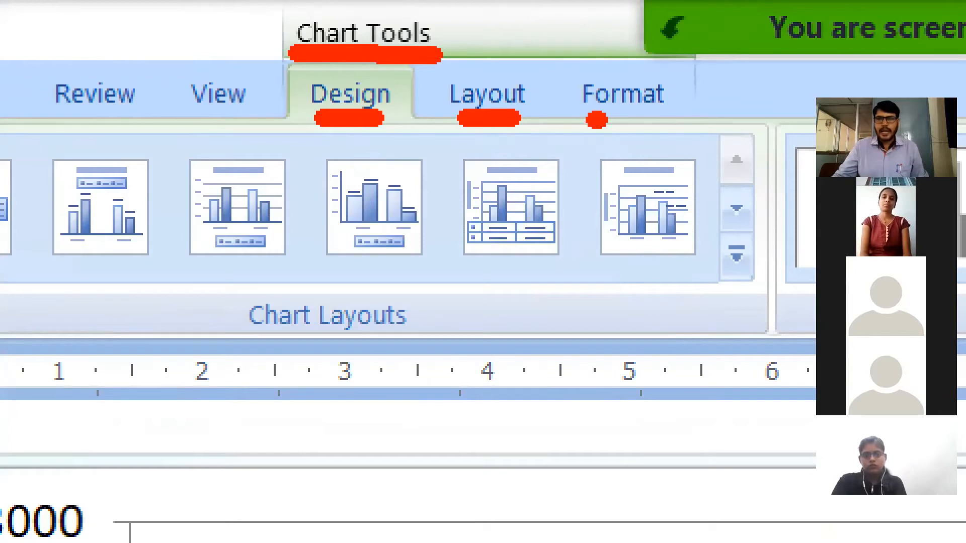
drag(588, 120, 664, 120)
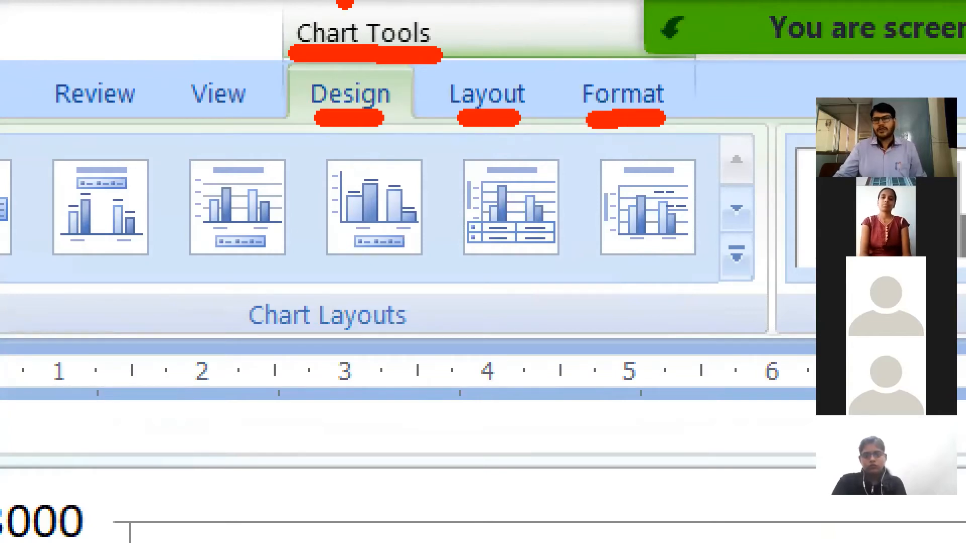
mouse_move(438, 5)
mouse_down()
mouse_move(308, 5)
mouse_move(266, 40)
mouse_move(295, 57)
mouse_move(369, 65)
mouse_move(459, 48)
mouse_move(453, 2)
mouse_up()
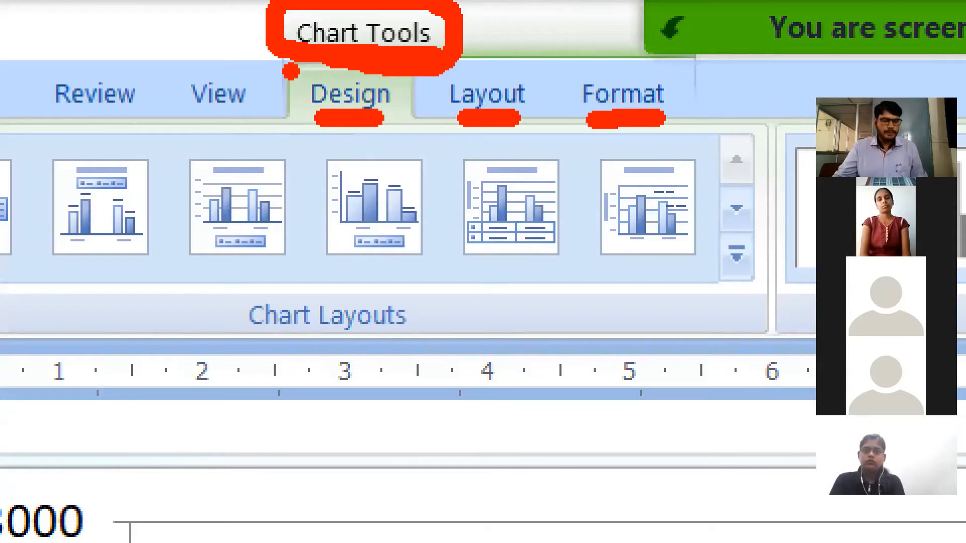
drag(375, 116, 409, 116)
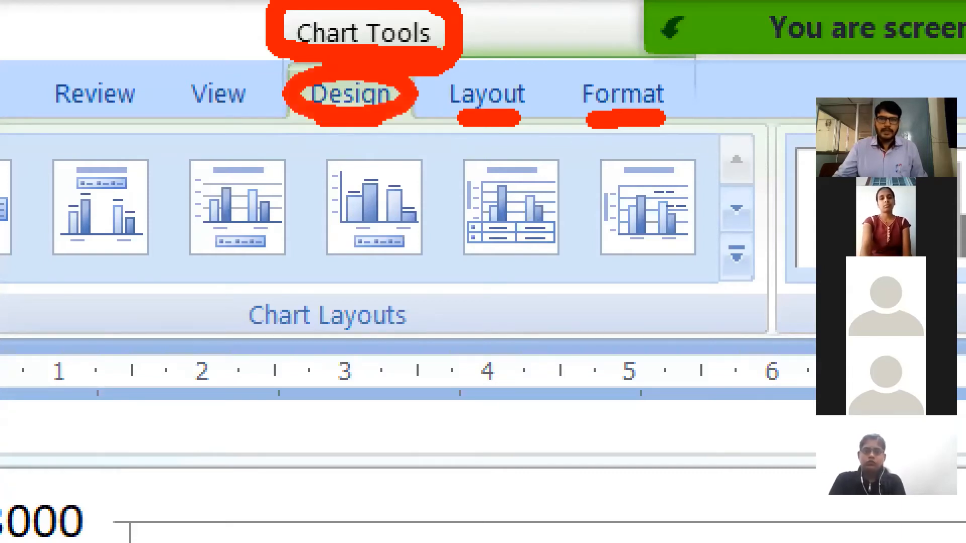
mouse_move(432, 67)
mouse_down()
mouse_move(443, 94)
mouse_move(543, 101)
mouse_move(528, 64)
mouse_move(567, 80)
mouse_move(556, 73)
mouse_move(551, 92)
mouse_up()
drag(701, 121, 702, 122)
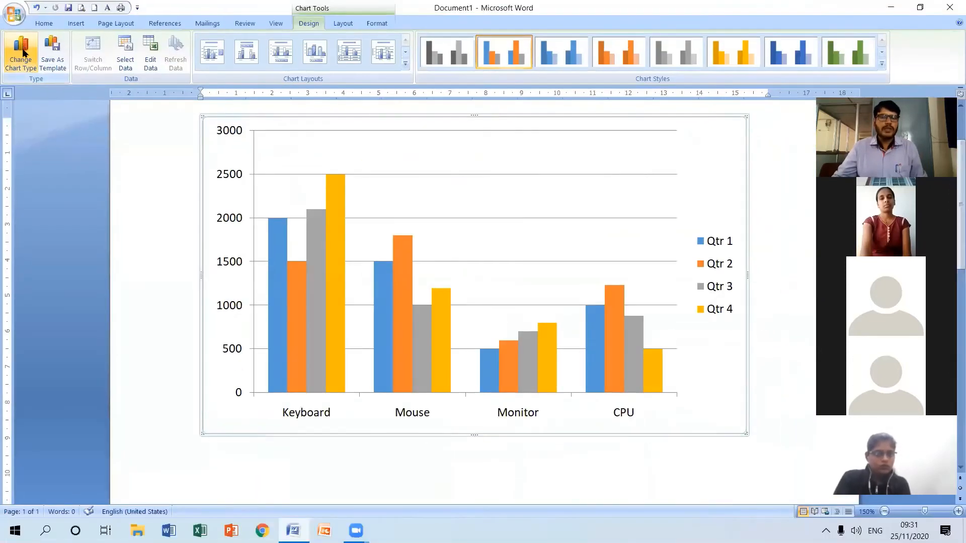
Change the column chart's type to Clustered Bar
click(22, 52)
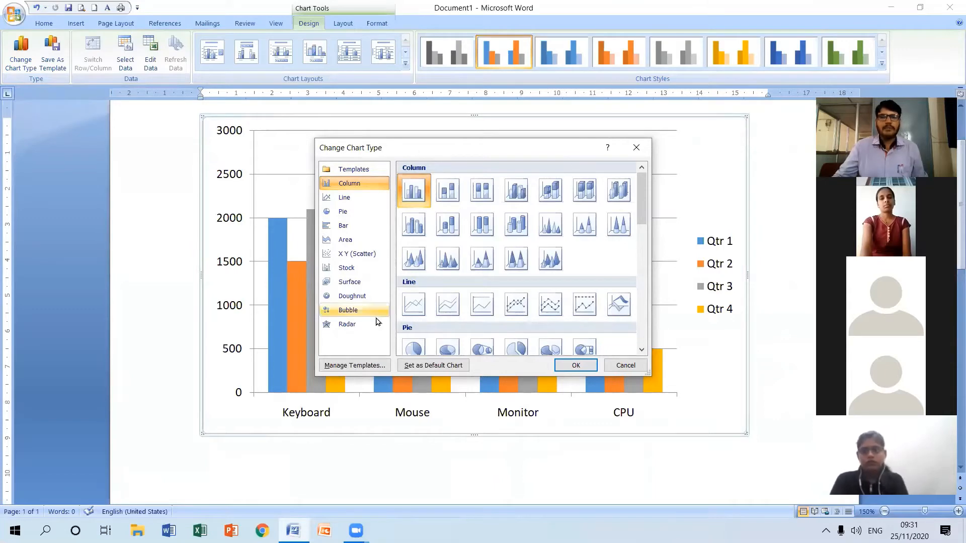
click(345, 228)
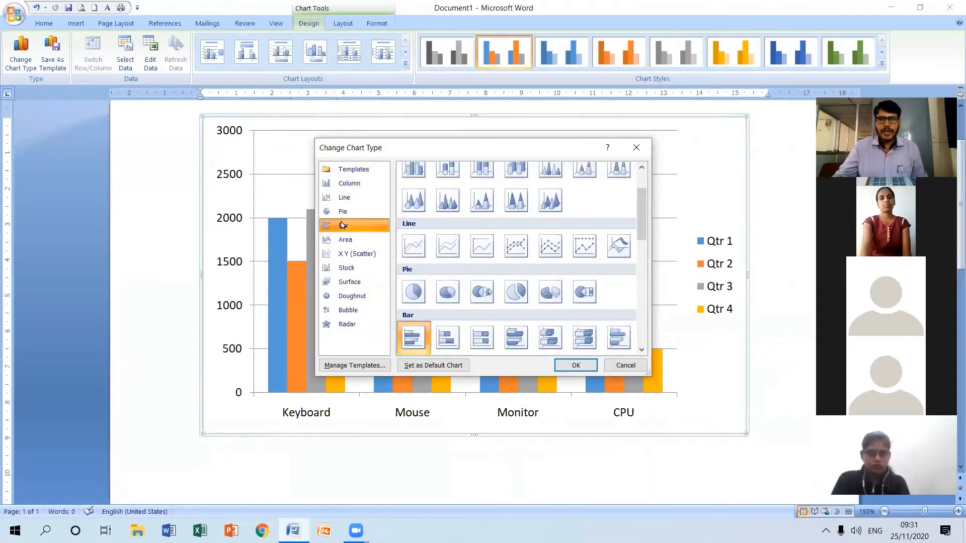
drag(644, 220, 644, 249)
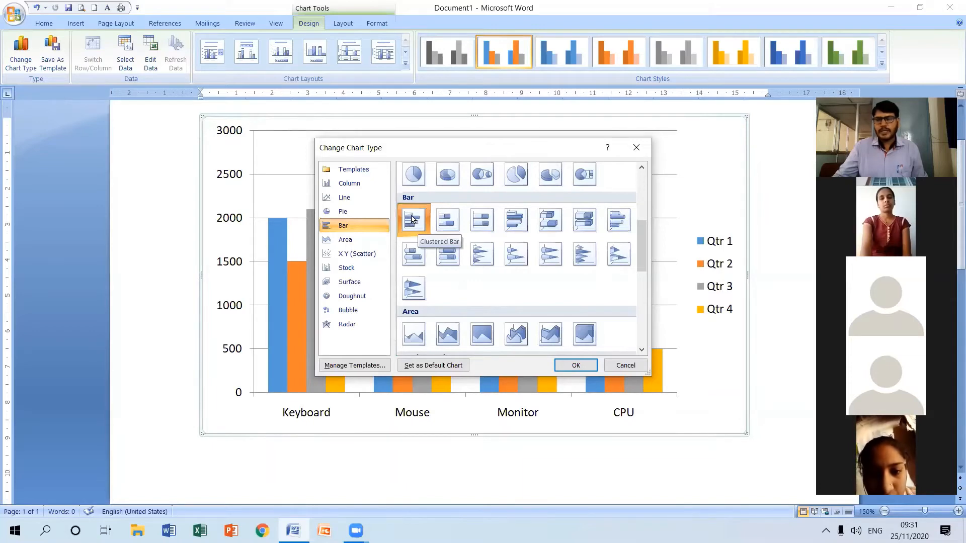
click(576, 365)
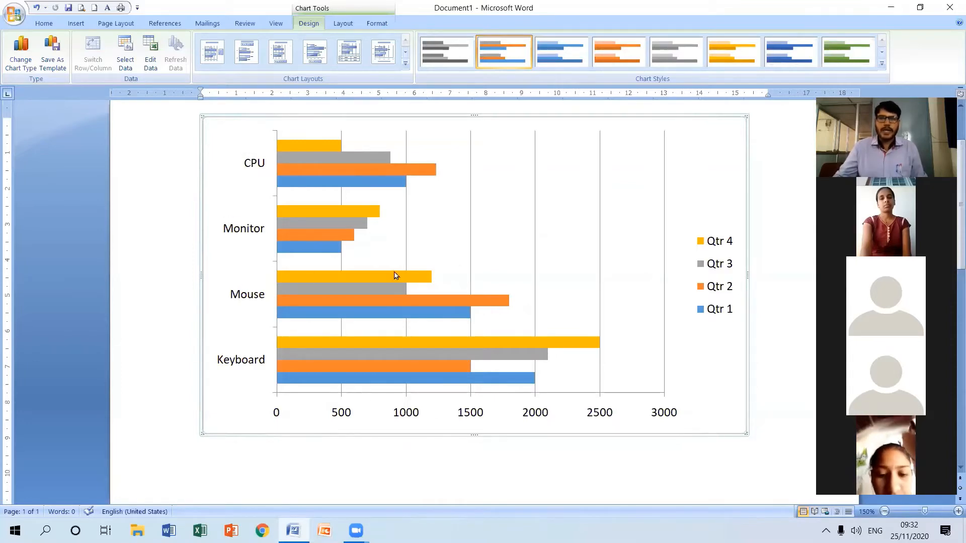
Change the bar chart's type to Line with Markers
mouse_move(385, 160)
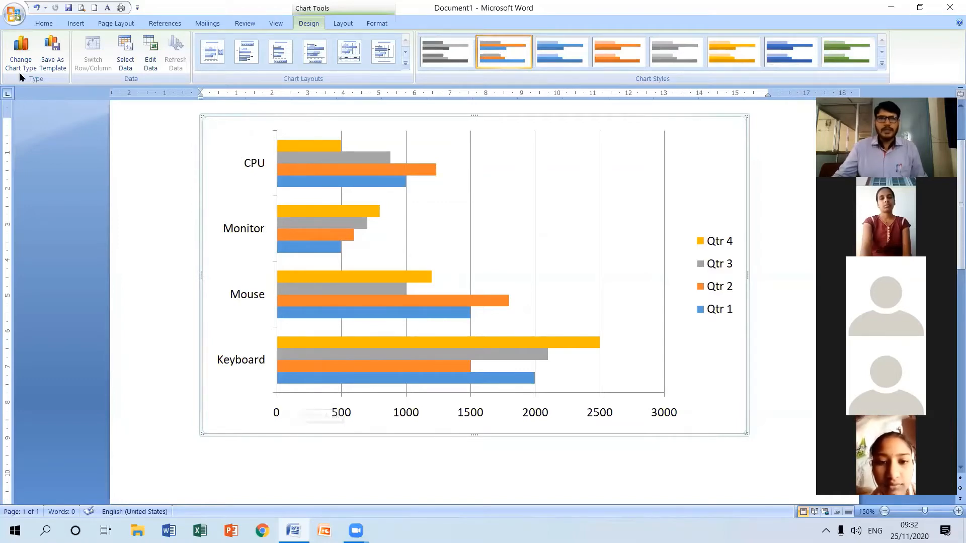
click(21, 53)
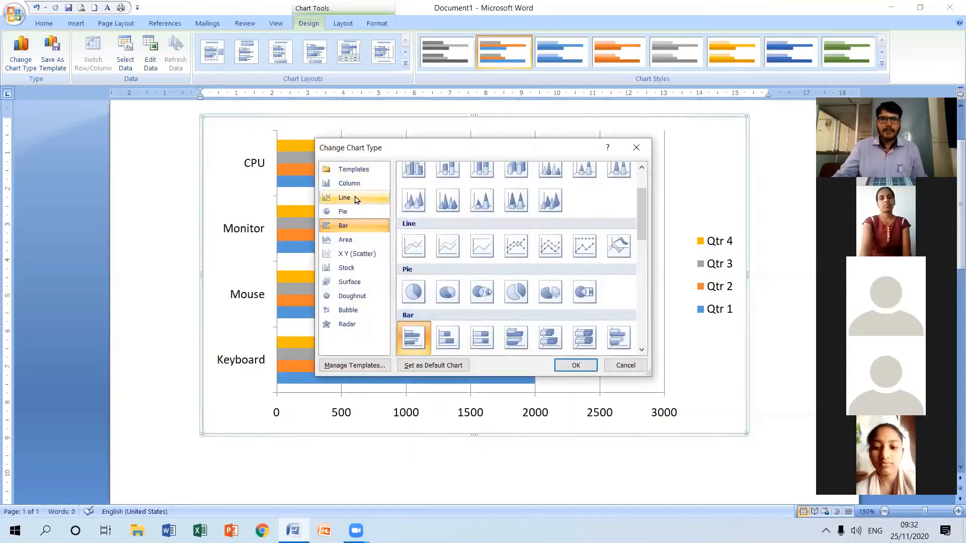
click(355, 201)
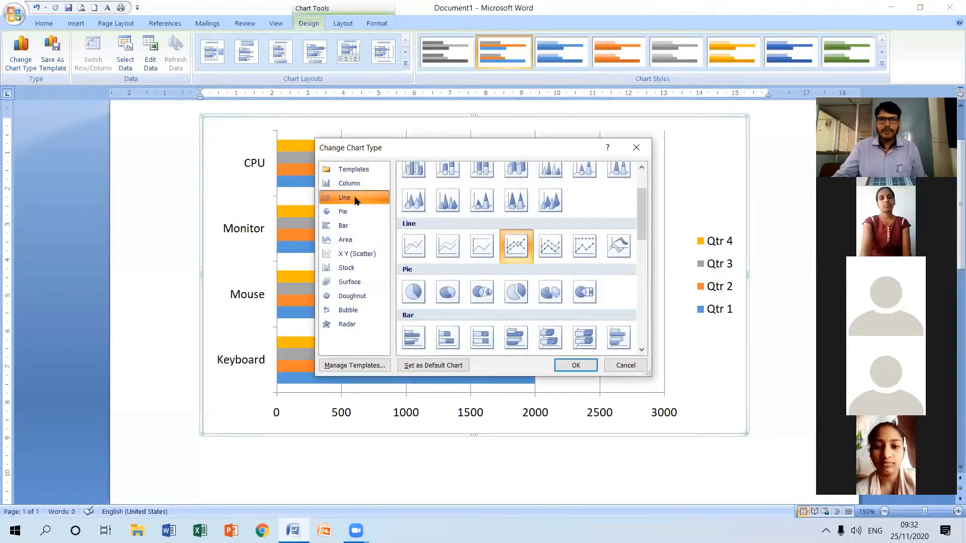
click(579, 366)
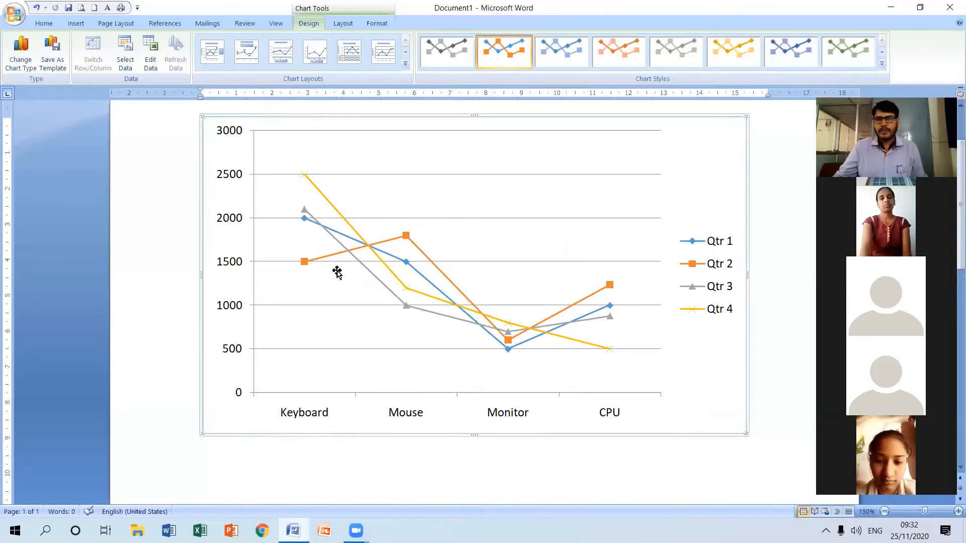
Change the line chart back to the Clustered Column type
click(25, 53)
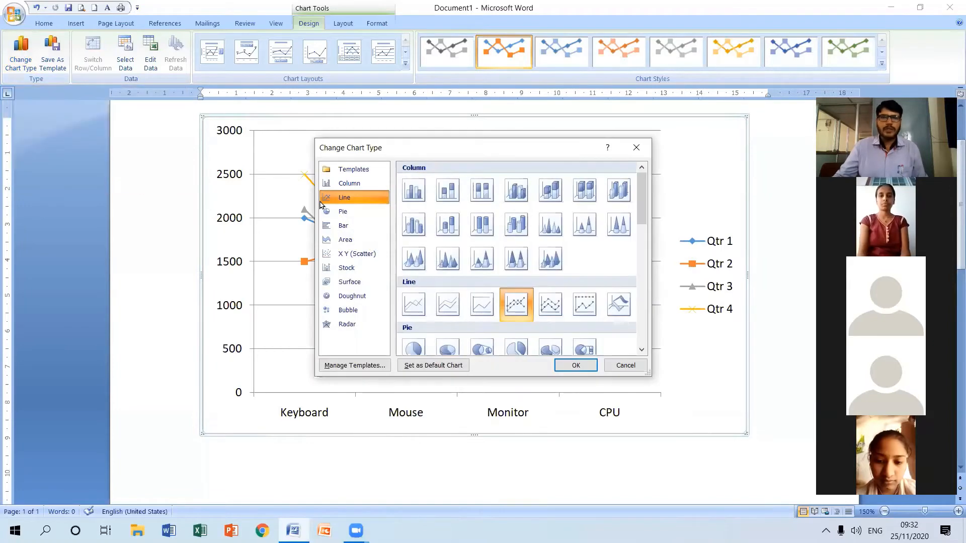
click(369, 186)
click(577, 366)
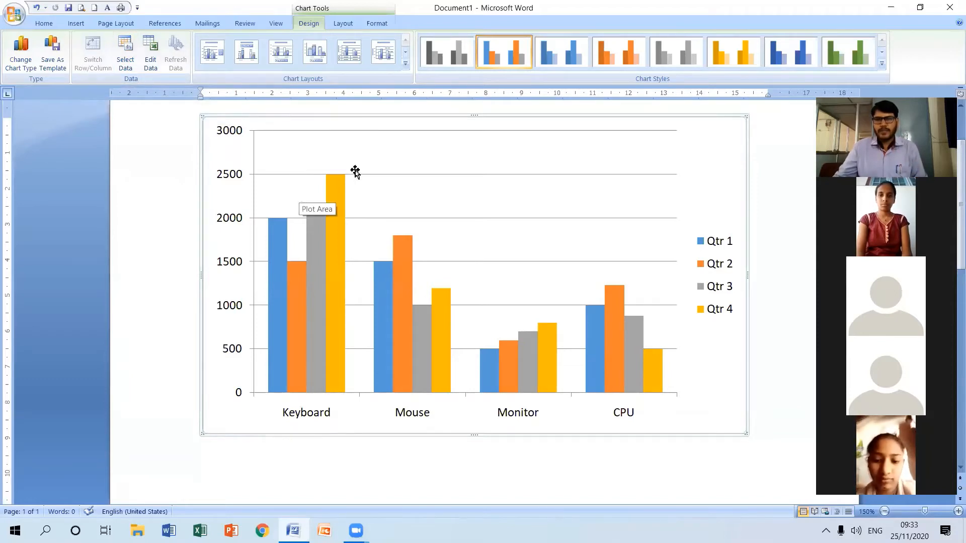
Edit the chart data to set Keyboard's Qtr 4 value to 1500, and close the data workbook
mouse_move(346, 190)
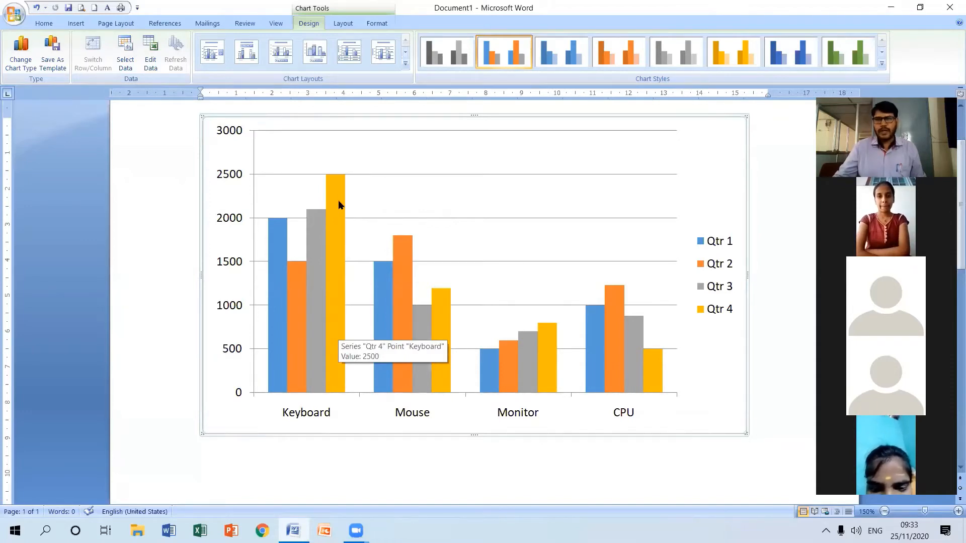
click(151, 59)
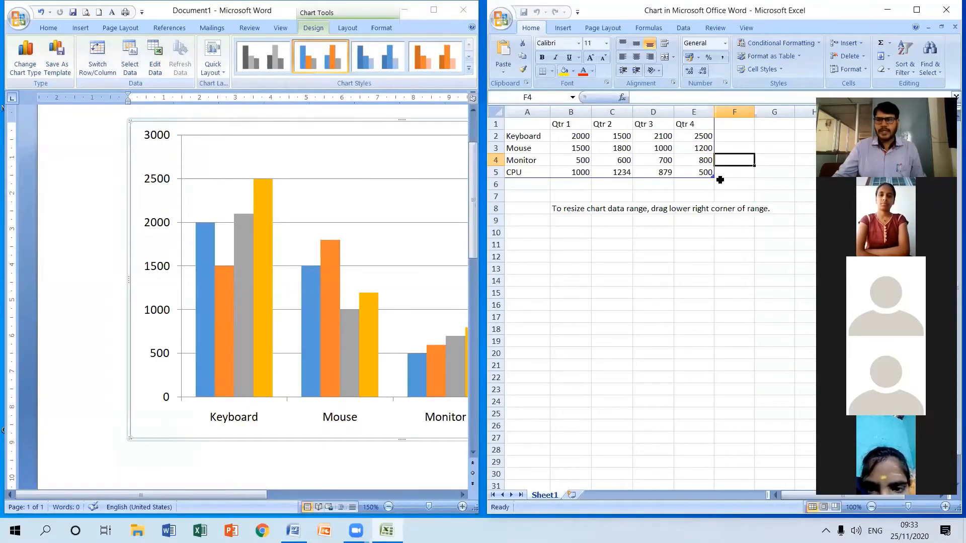
click(696, 135)
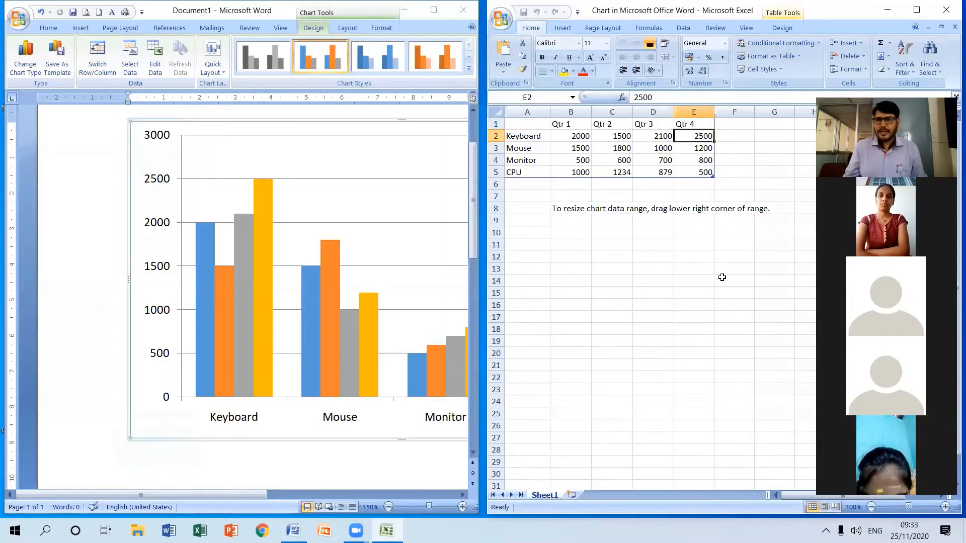
text(15)
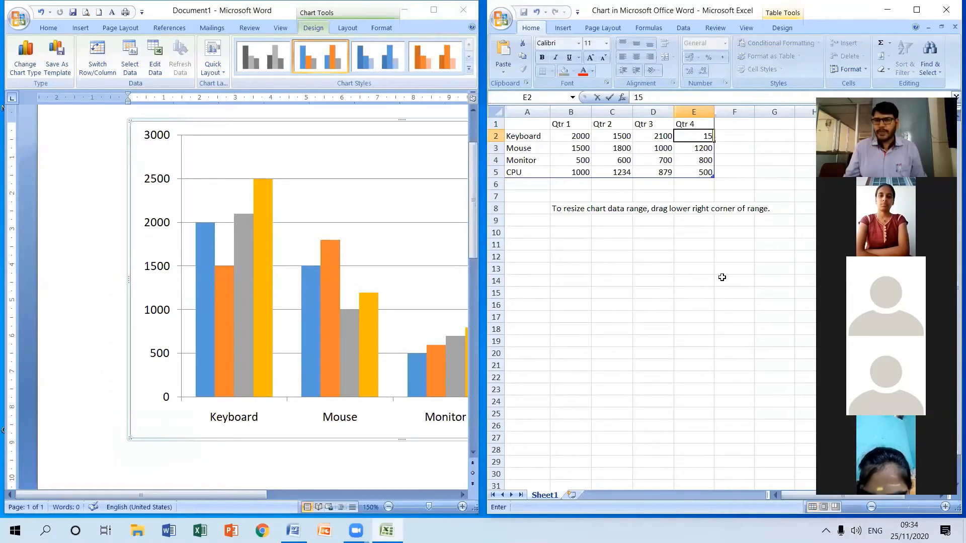
text(00)
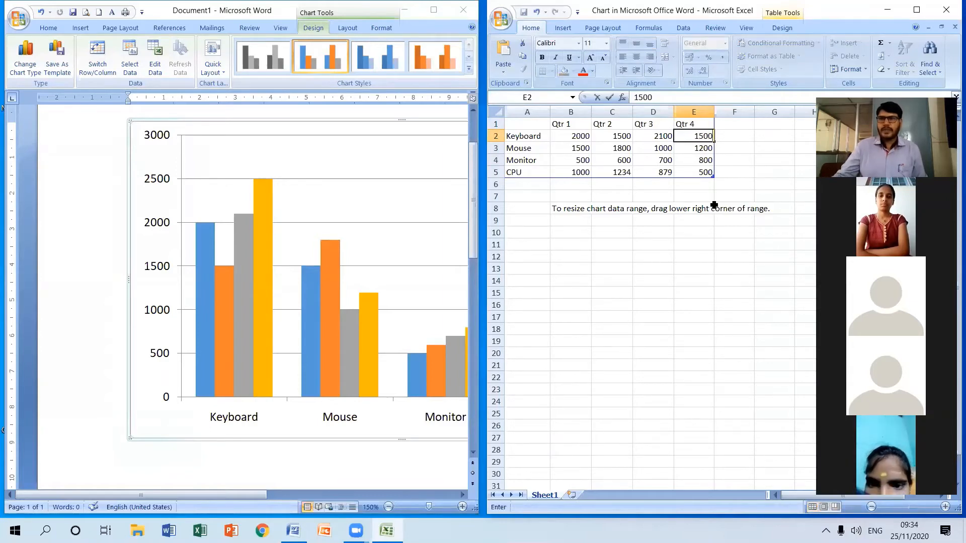
click(947, 13)
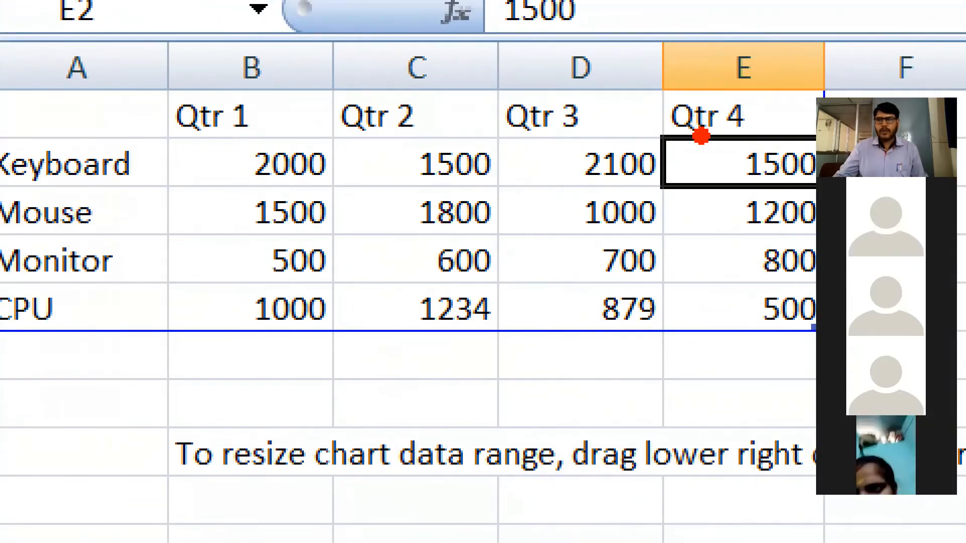
drag(663, 138, 825, 182)
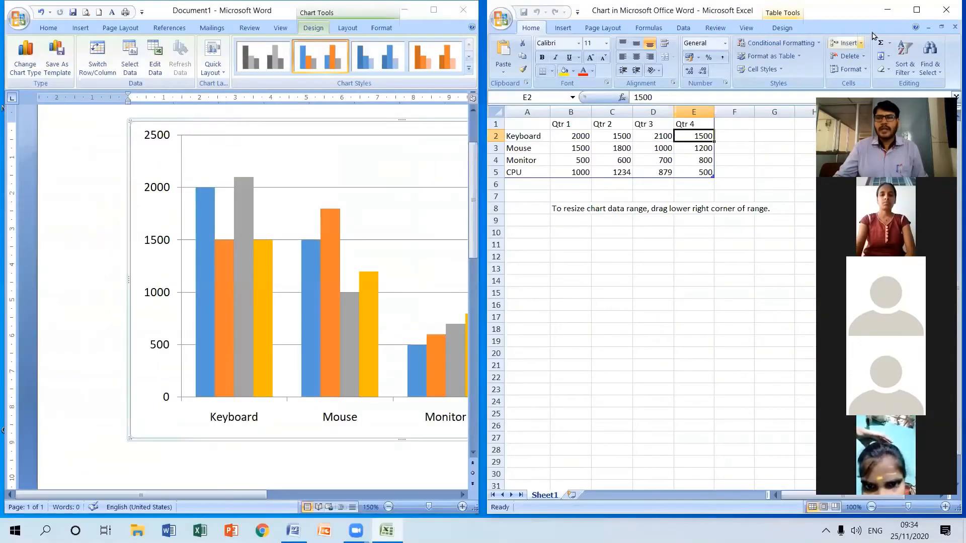
click(949, 10)
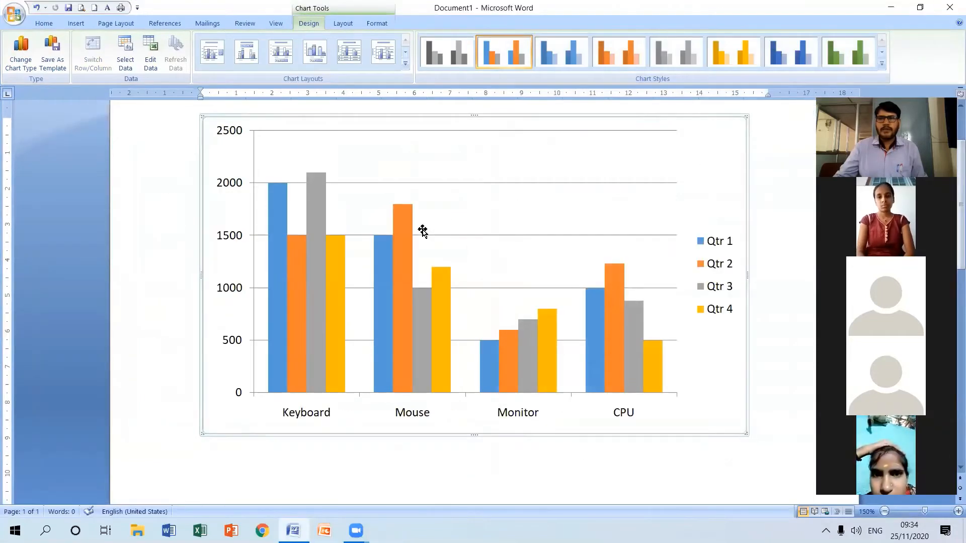
mouse_move(336, 245)
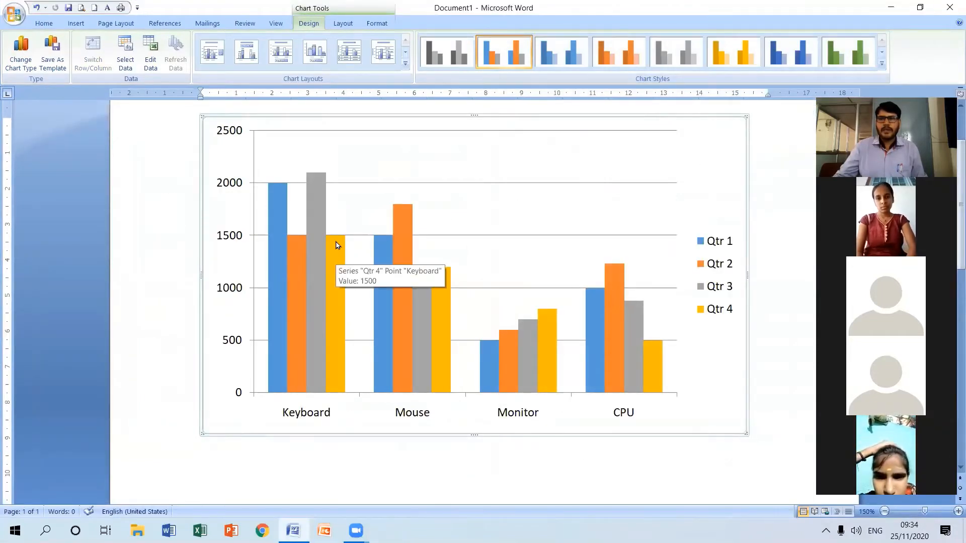
mouse_move(338, 268)
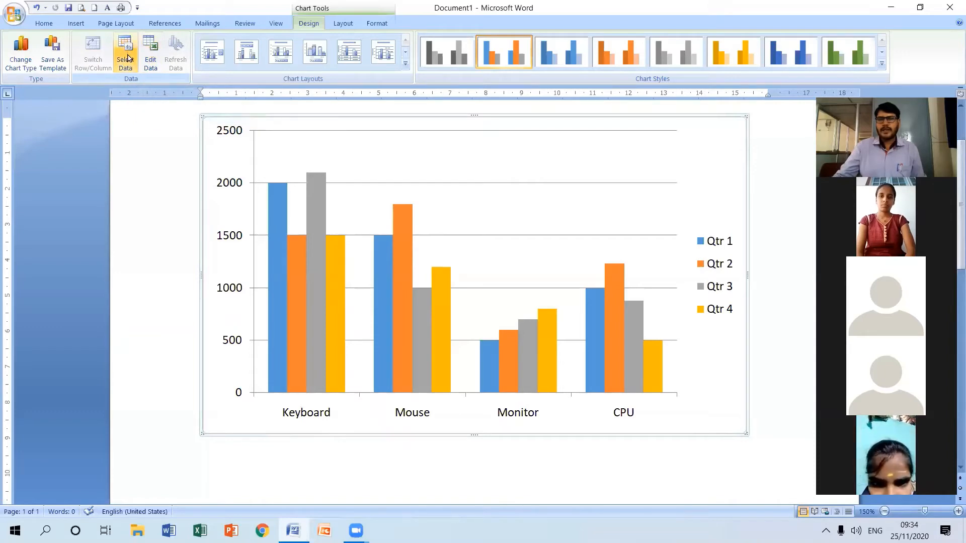
Limit the chart's data range to A1:D5, covering only Qtr 1 to Qtr 3, and close the data workbook
click(128, 71)
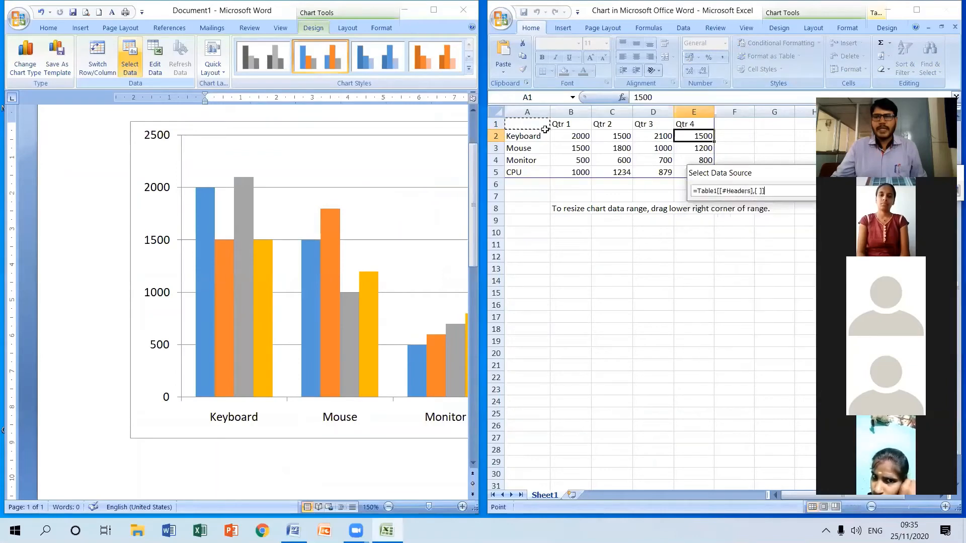
drag(532, 124, 654, 169)
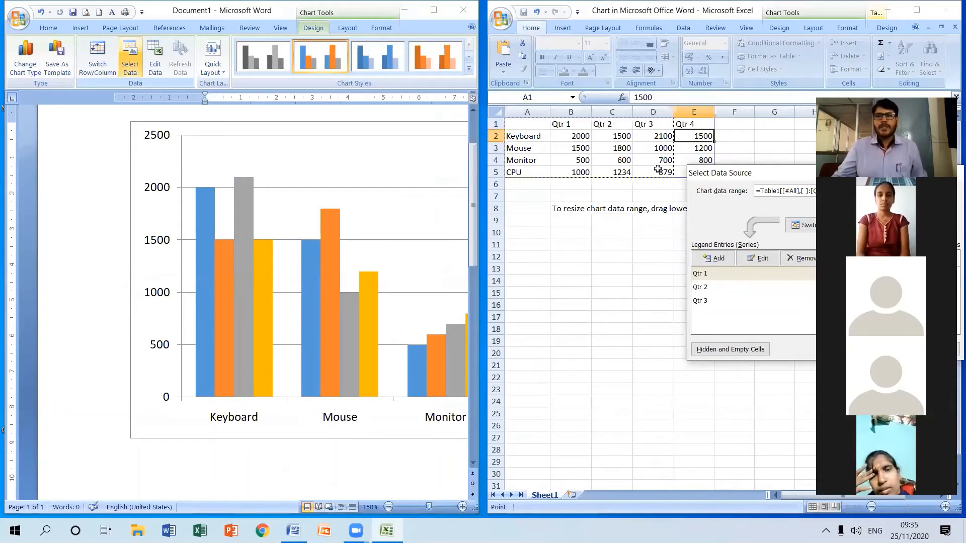
click(533, 125)
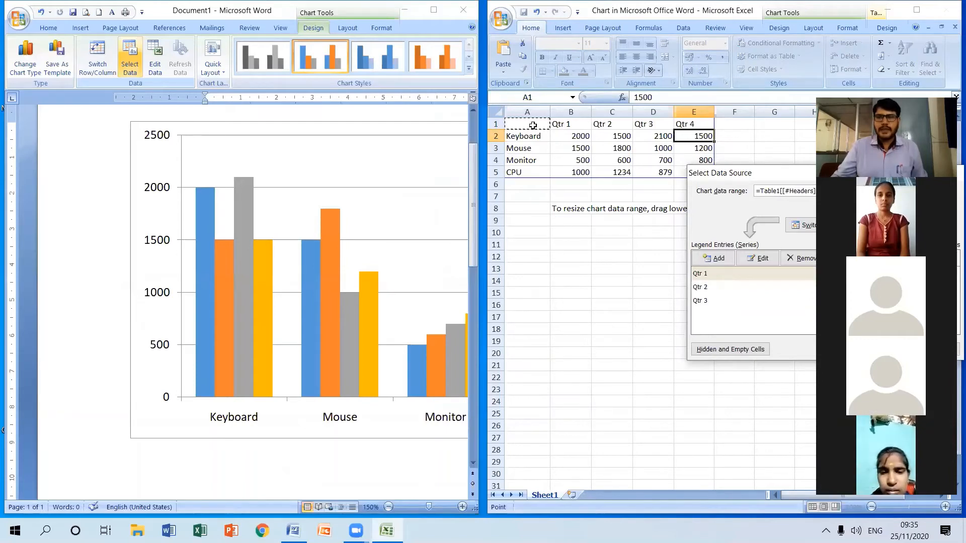
drag(532, 125, 654, 173)
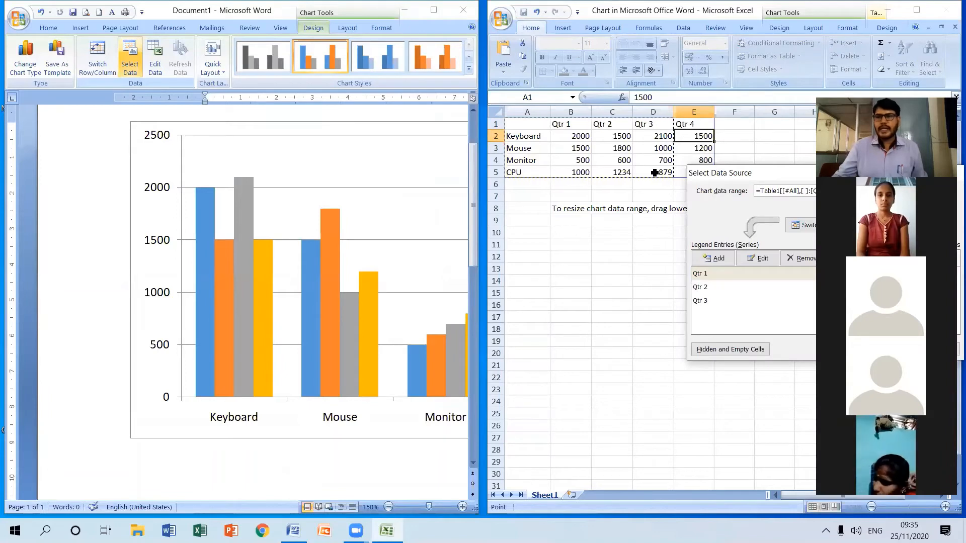
drag(732, 177, 524, 145)
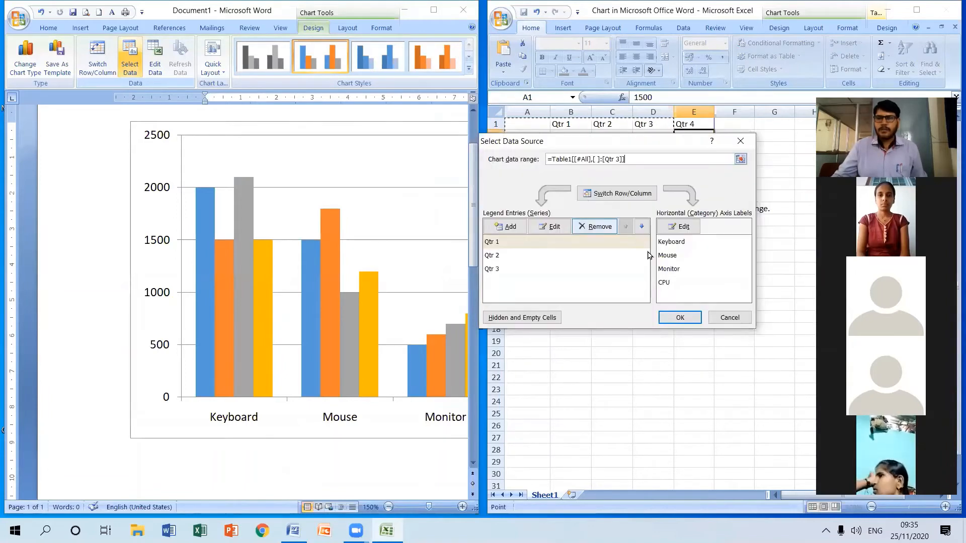
click(679, 319)
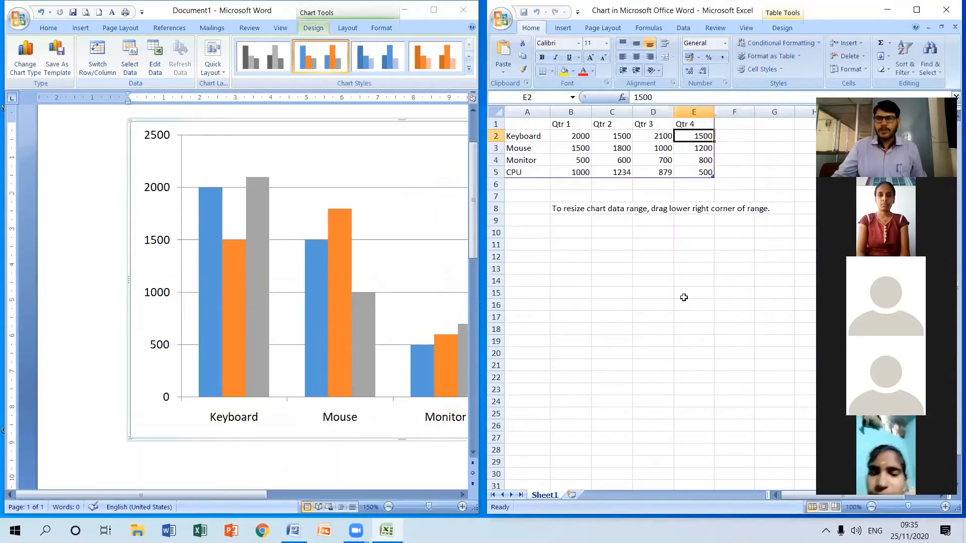
click(953, 10)
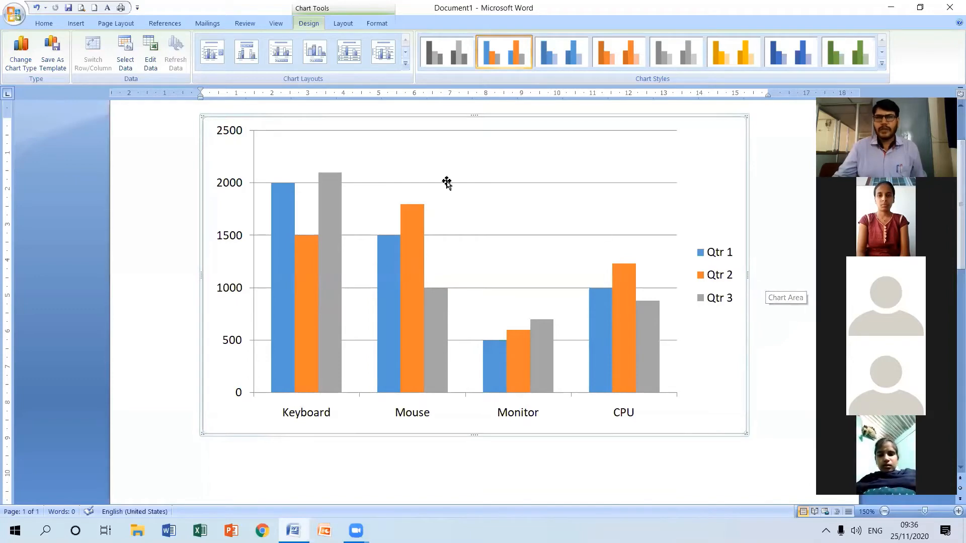
Reduce the chart's data range to A1:D4, leaving out the CPU row, and close the data workbook
click(126, 60)
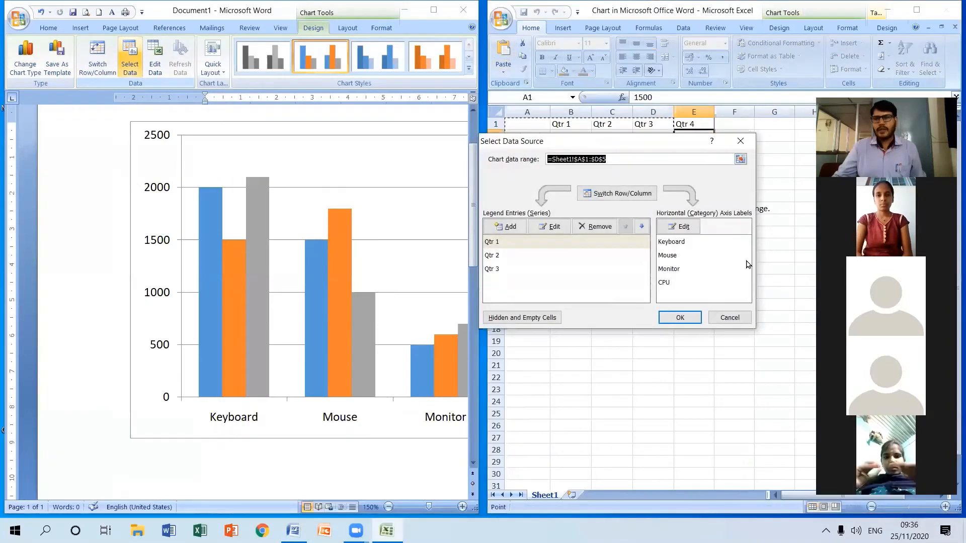
drag(619, 151, 690, 285)
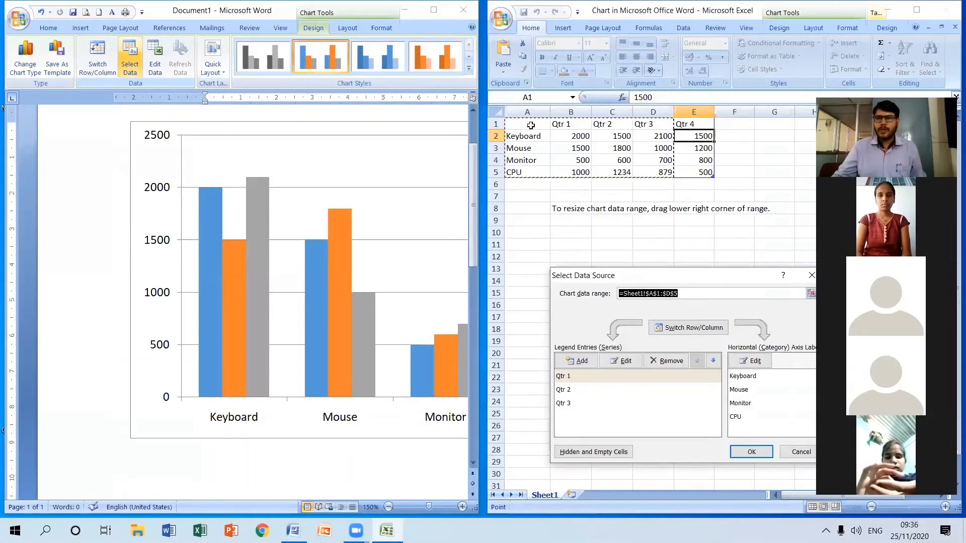
drag(532, 125, 654, 160)
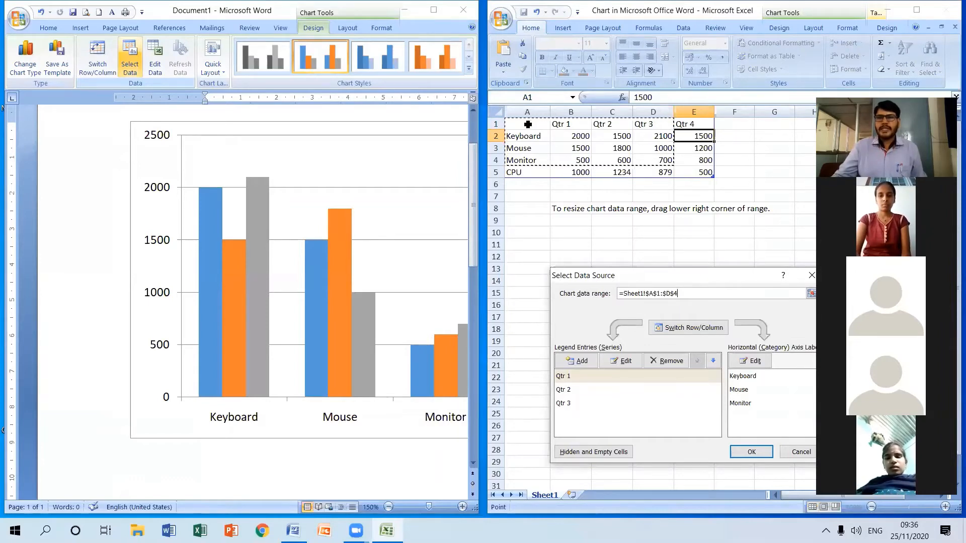
drag(528, 124, 641, 157)
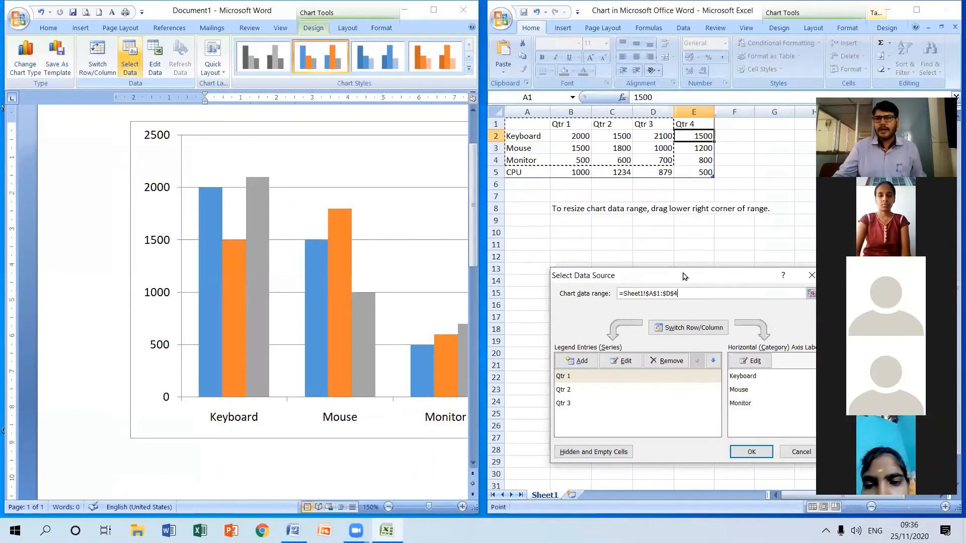
drag(680, 274, 628, 153)
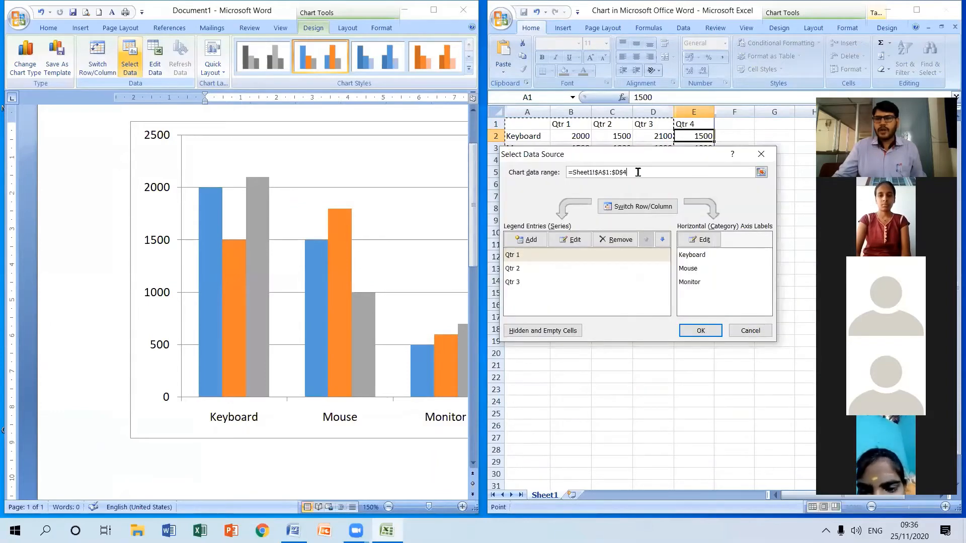
click(701, 330)
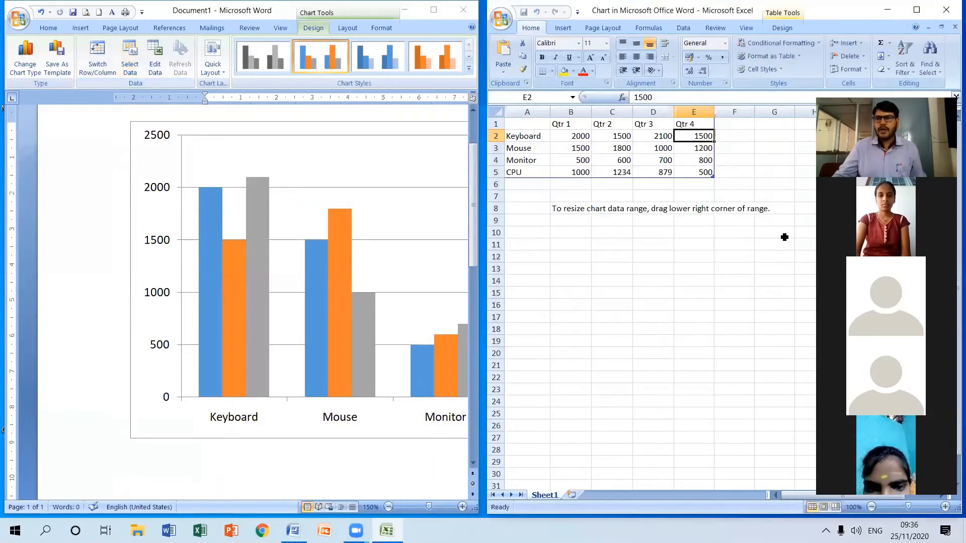
click(946, 11)
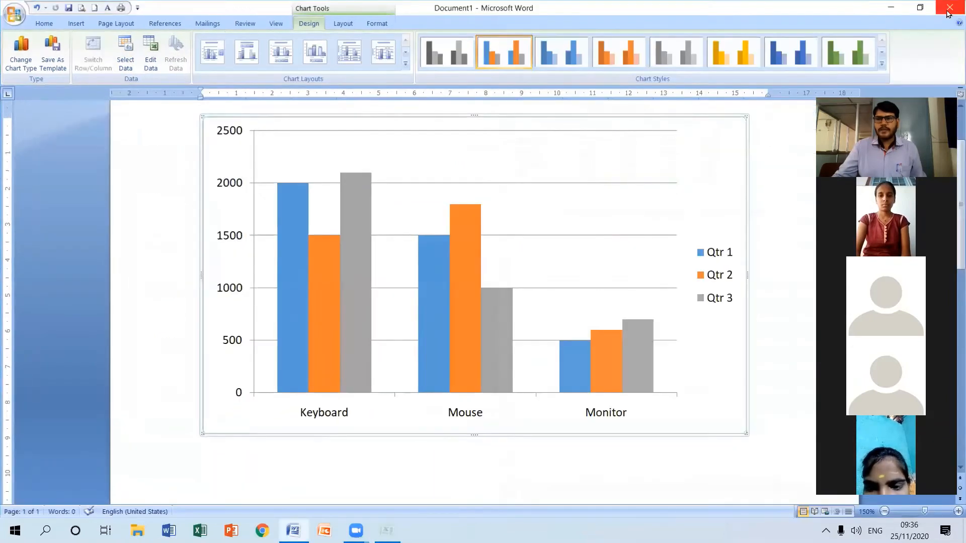